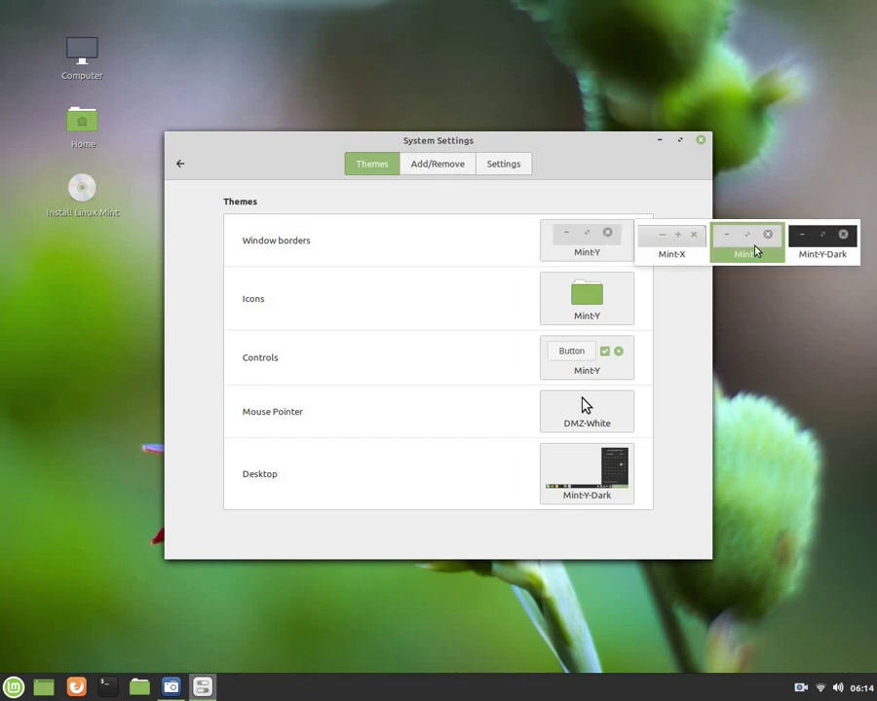
Step: Set the window borders to Mint-Y-Dark, the icons to Mint-Y-Aqua and the controls to Mint-Y-Dark-Aqua
left_click(799, 249)
left_click(620, 300)
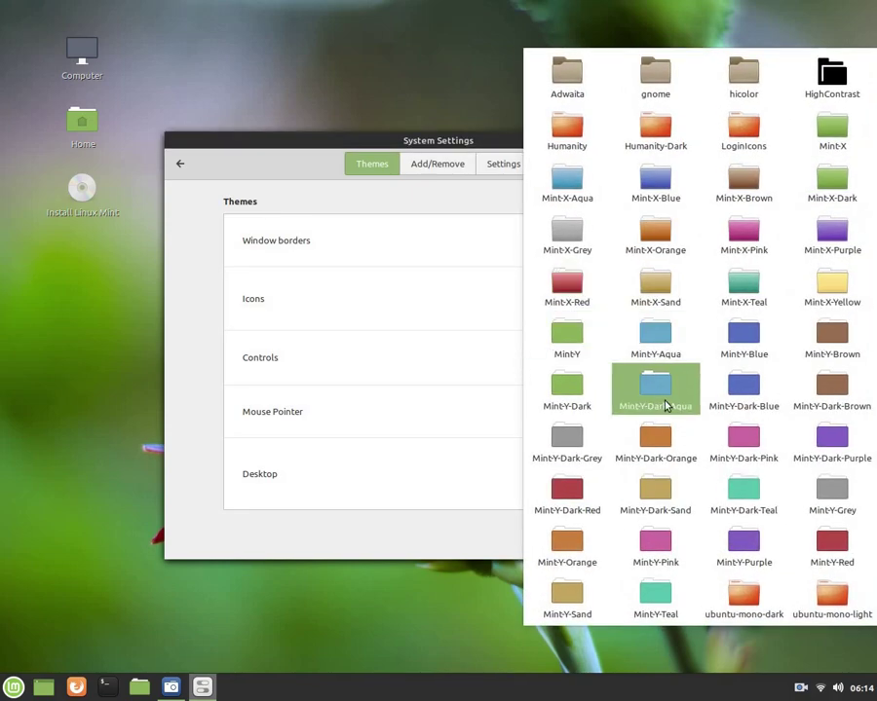
left_click(666, 353)
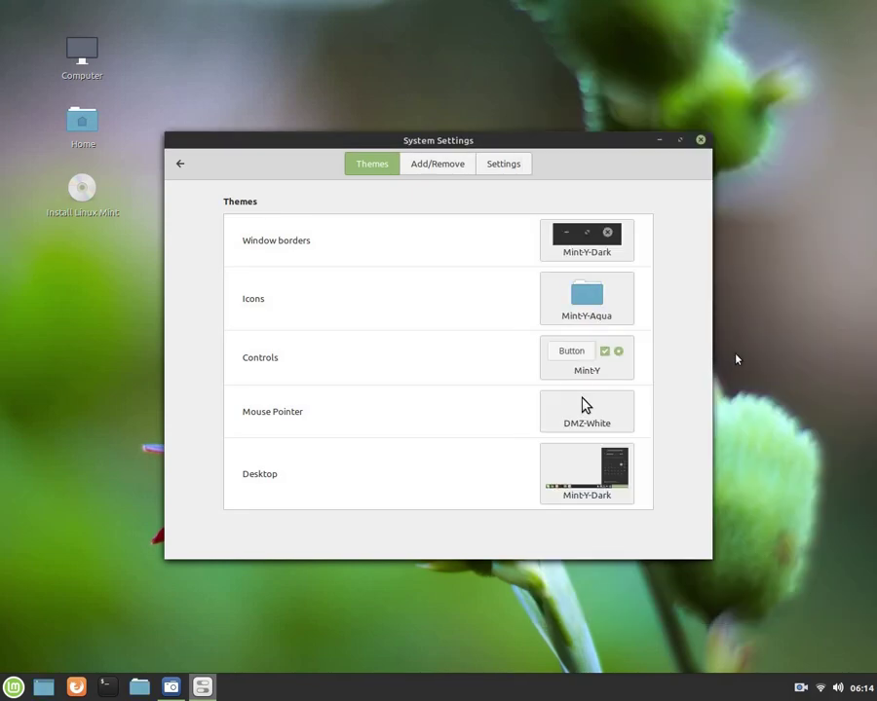
left_click(610, 362)
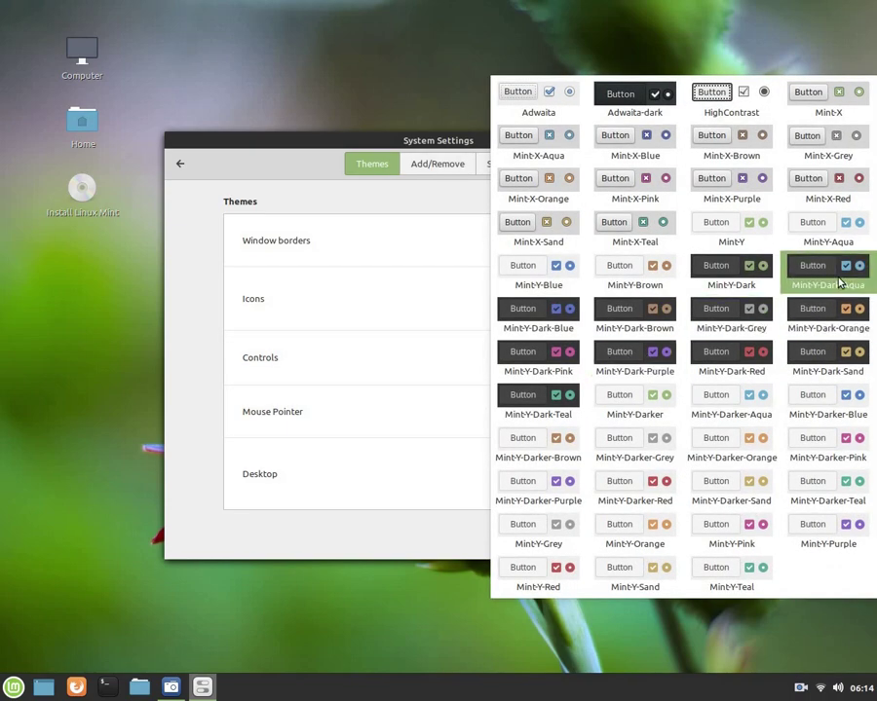
left_click(844, 280)
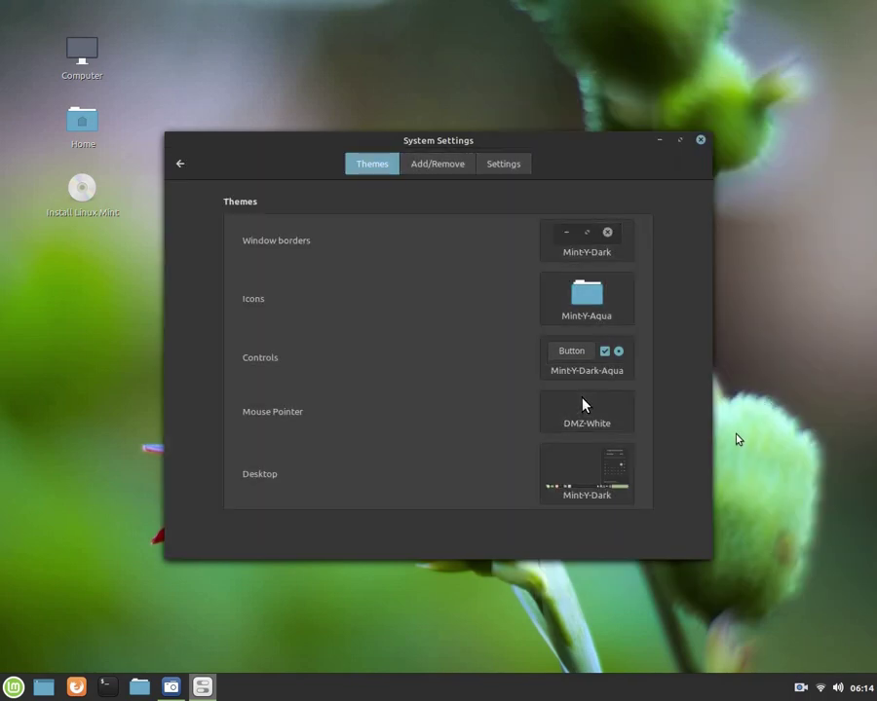
Step: Update the online theme cache, search for "elegan" and download the Eleganse theme
left_click(447, 167)
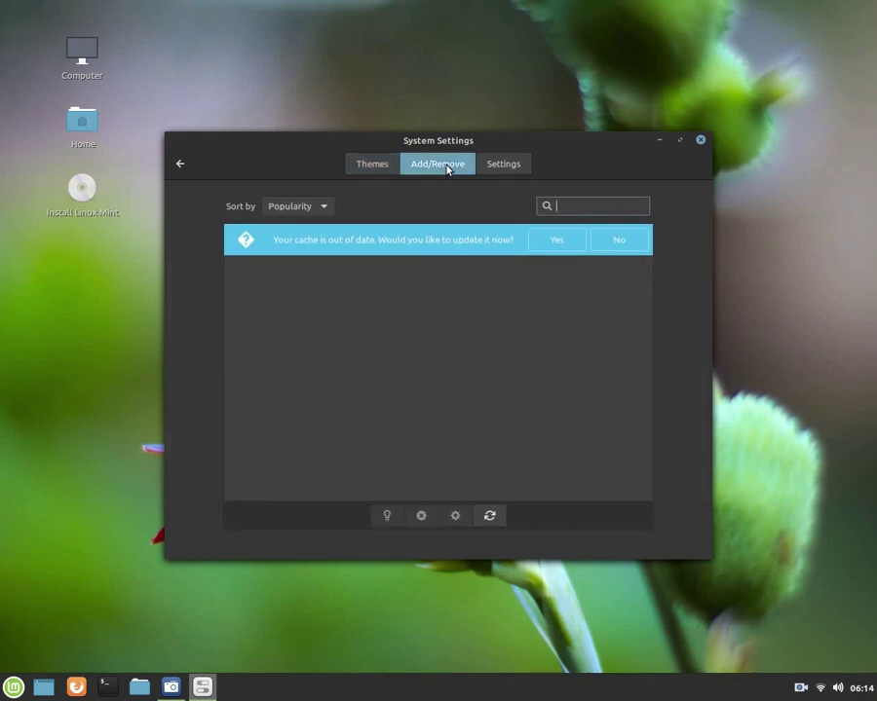
left_click(561, 245)
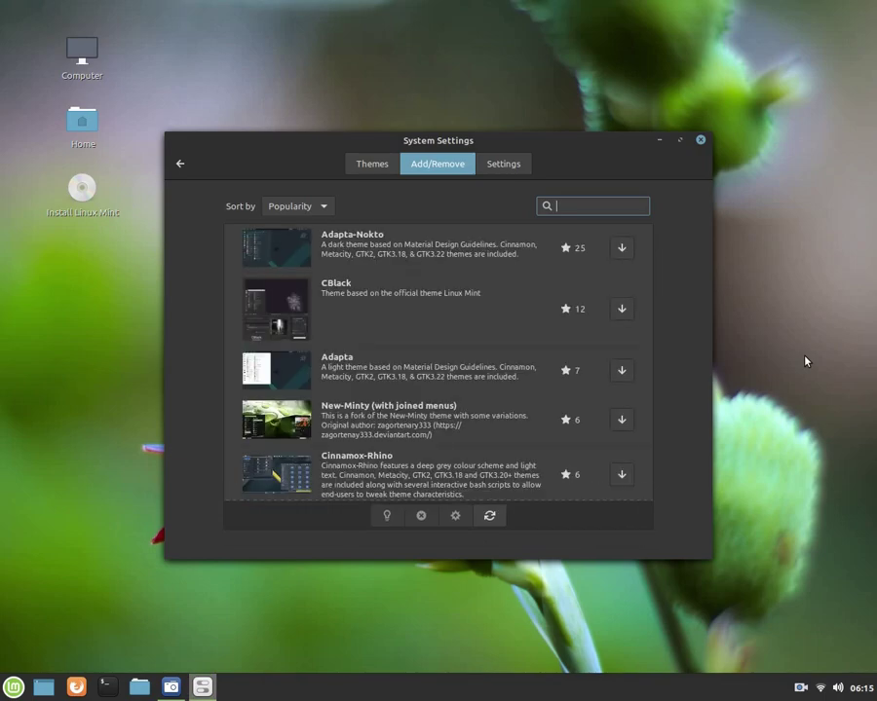
type("elegan")
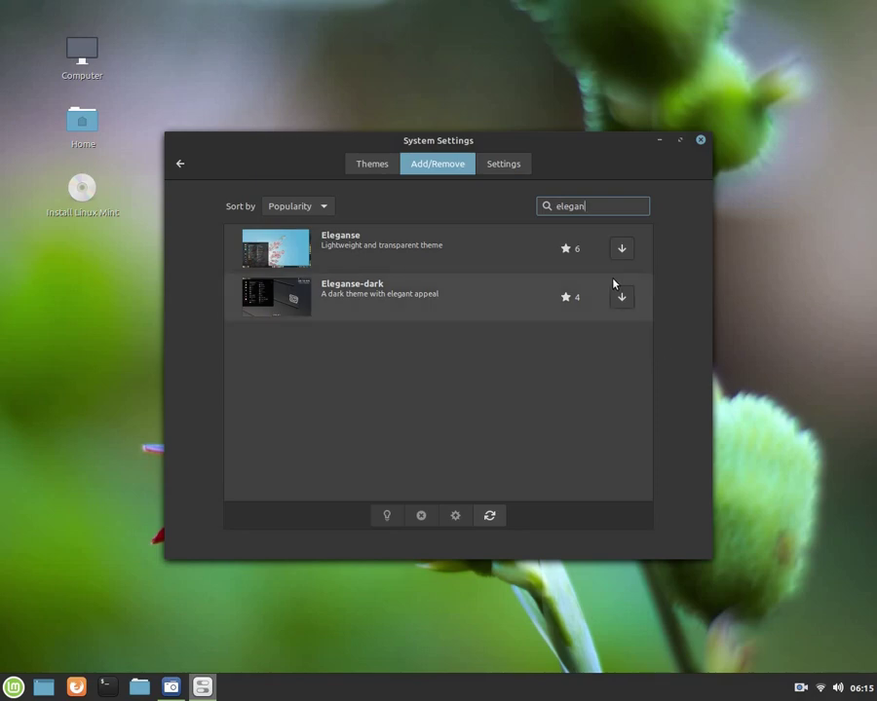
left_click(619, 251)
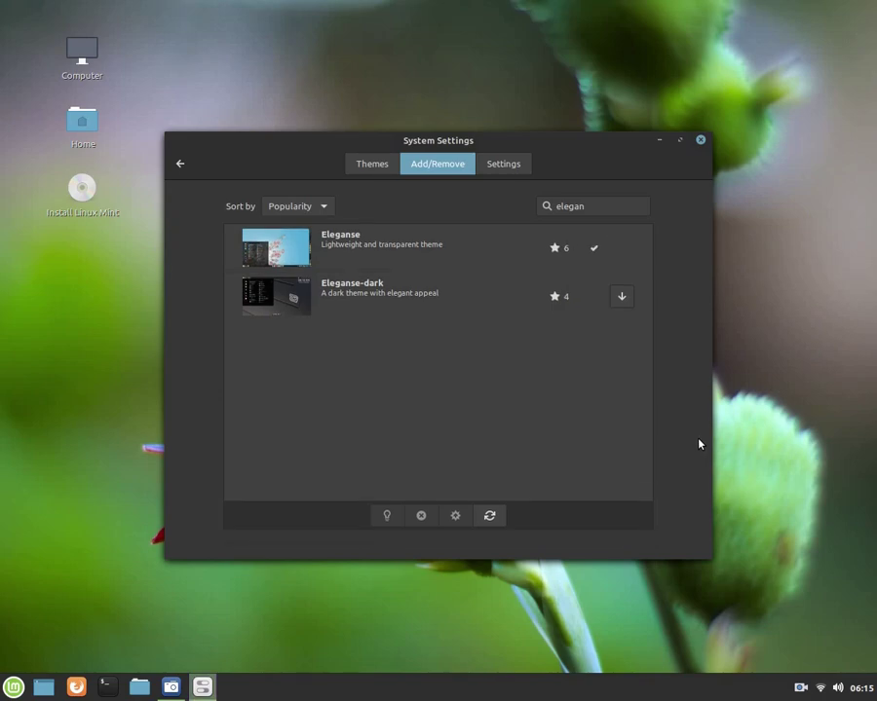
Step: Apply Eleganse as the desktop theme and return to the settings overview
left_click(179, 163)
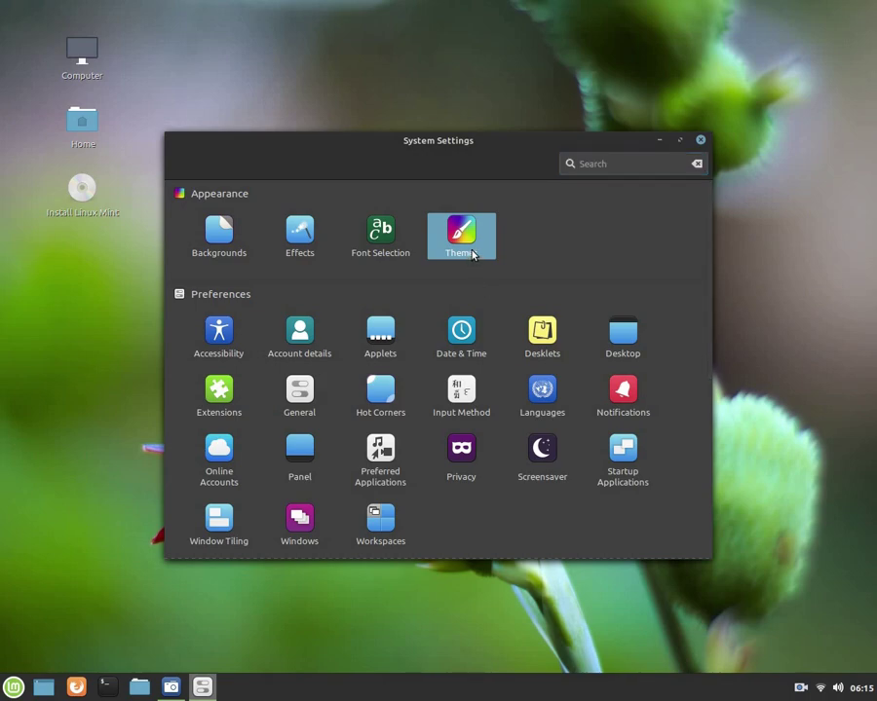
left_click(473, 255)
left_click(594, 482)
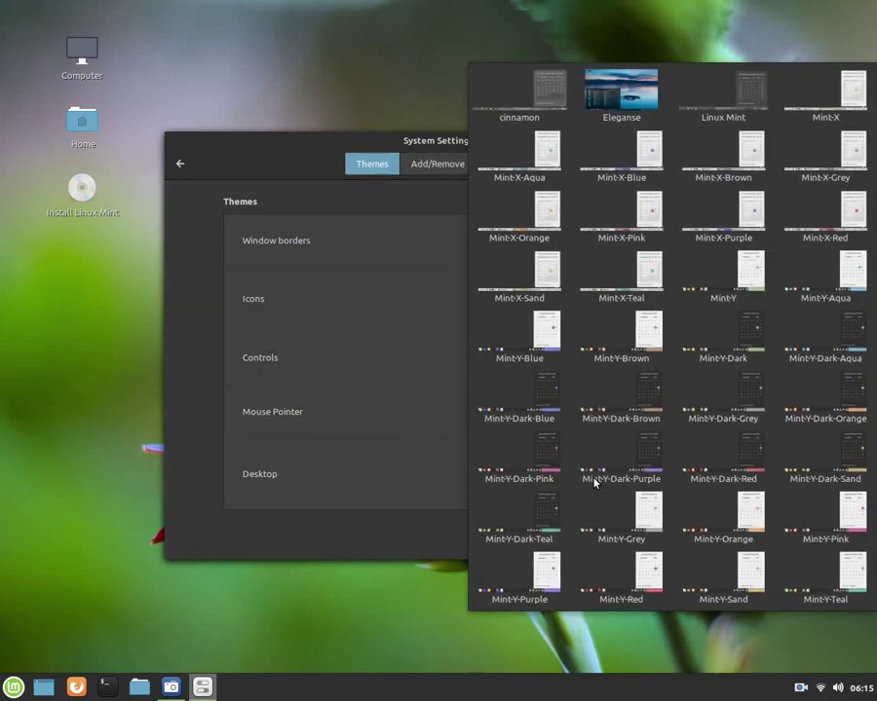
left_click(630, 115)
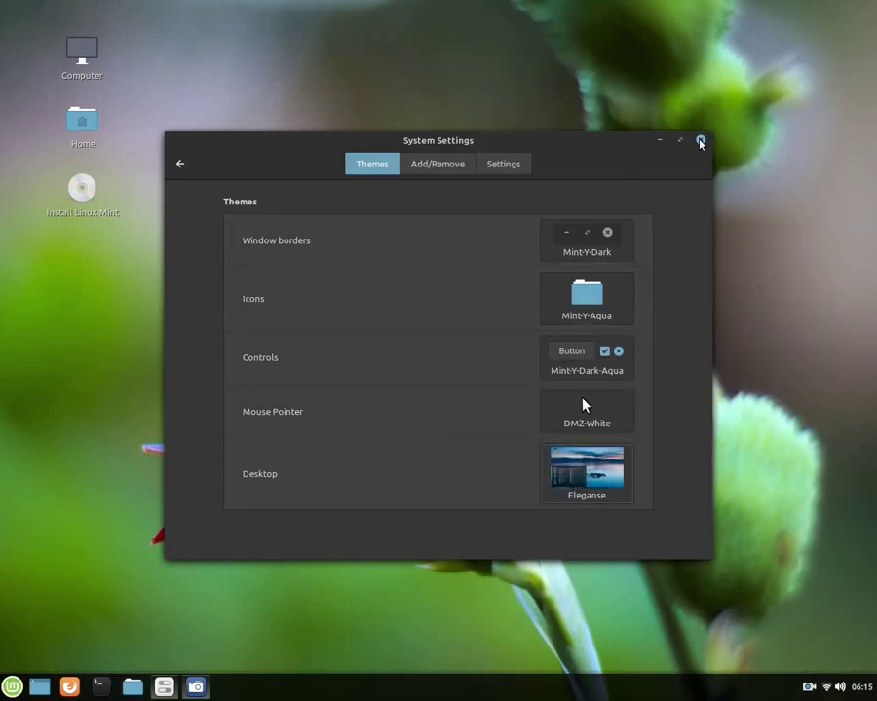
left_click(180, 167)
Step: Move the desktop panel to the upper edge of the screen and check how the application menu looks there
right_click(413, 684)
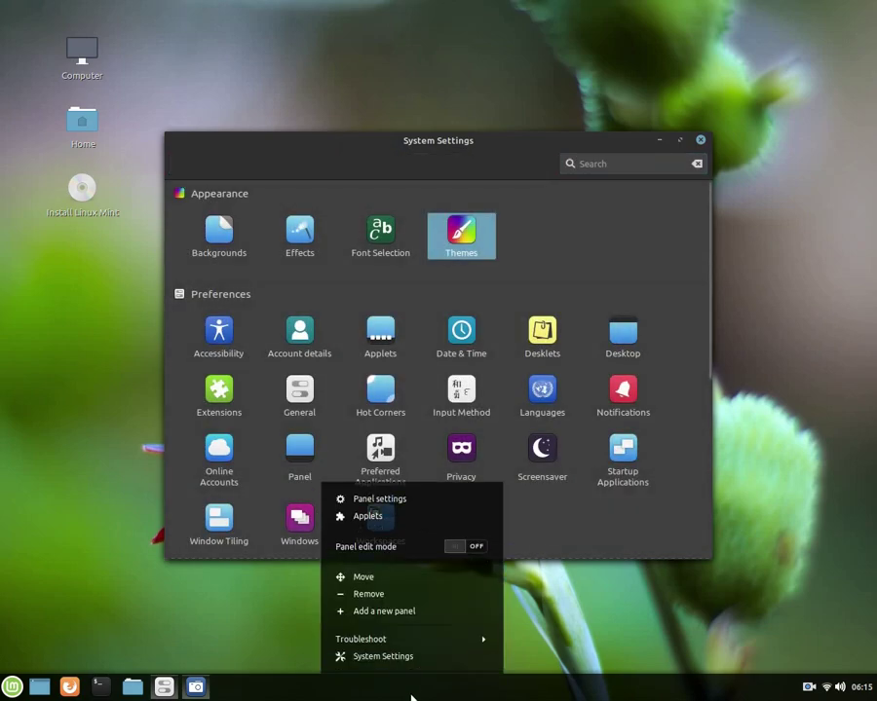
left_click(414, 580)
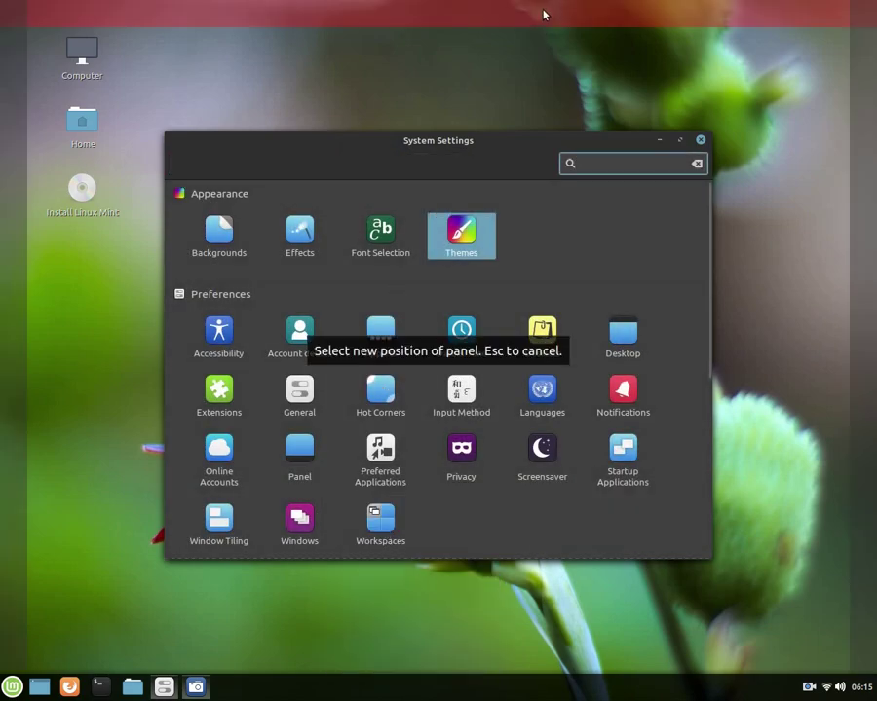
left_click(544, 14)
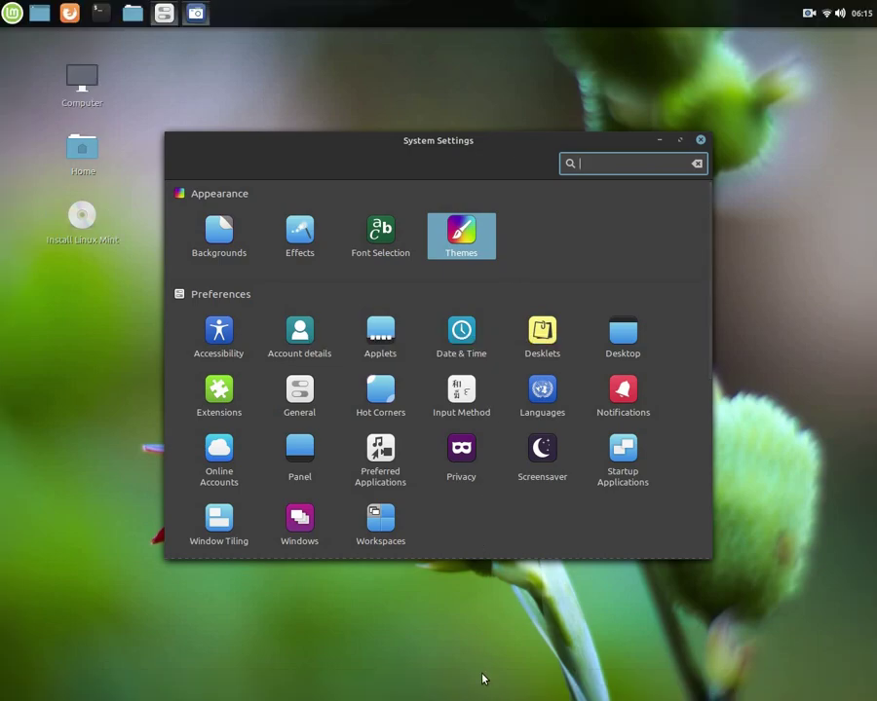
left_click(10, 12)
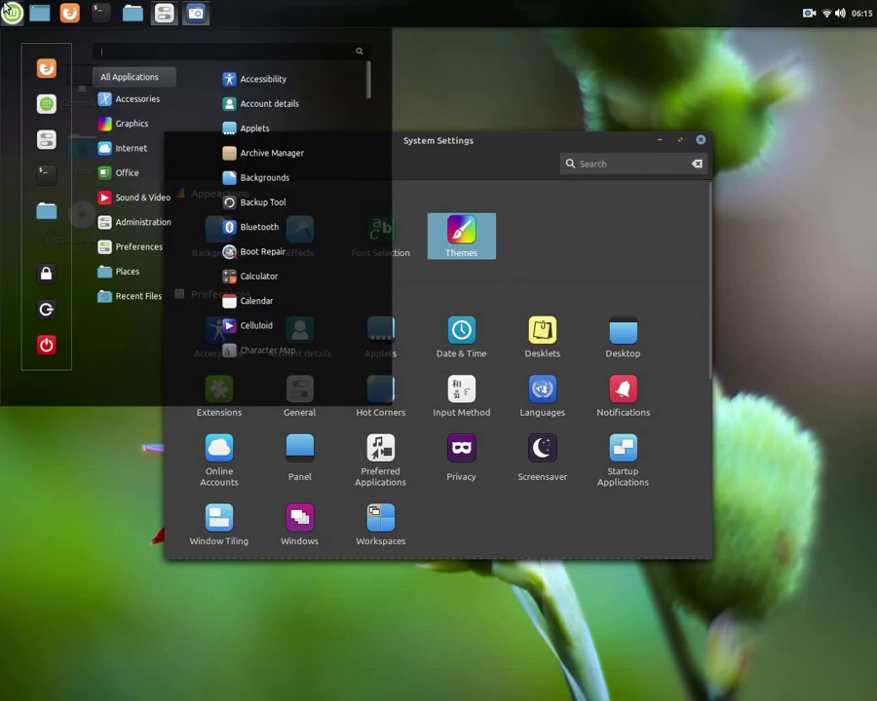
left_click(9, 12)
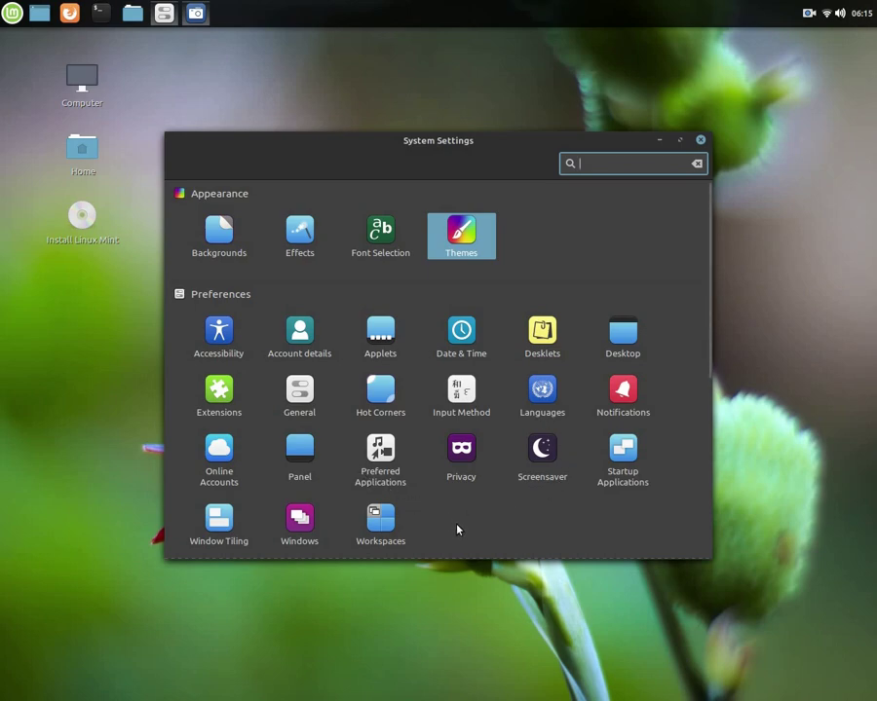
Step: Download the Transparent panels extension from the online extensions list
left_click(223, 397)
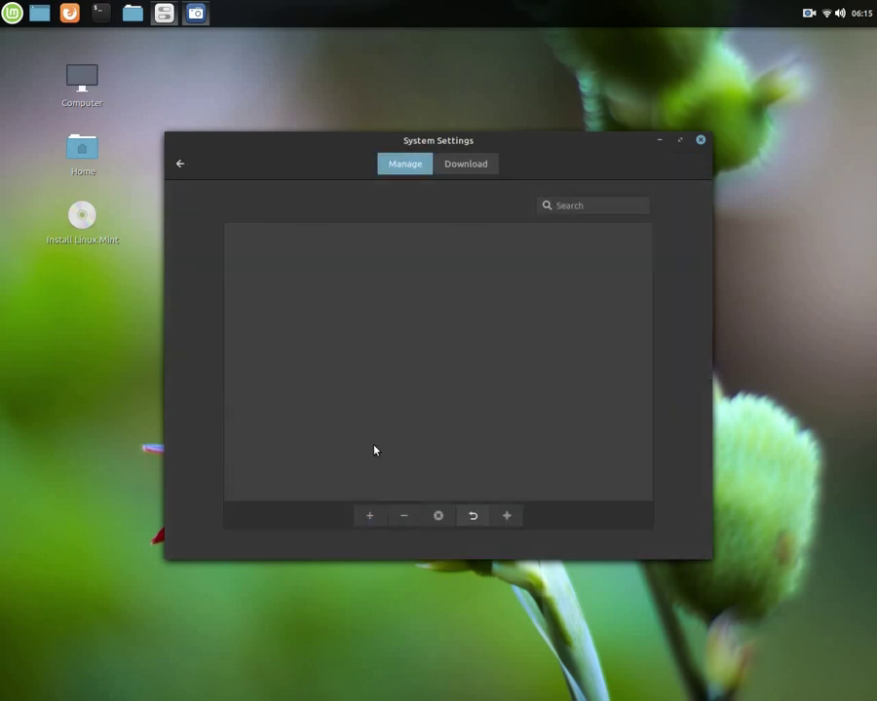
left_click(472, 171)
left_click(565, 244)
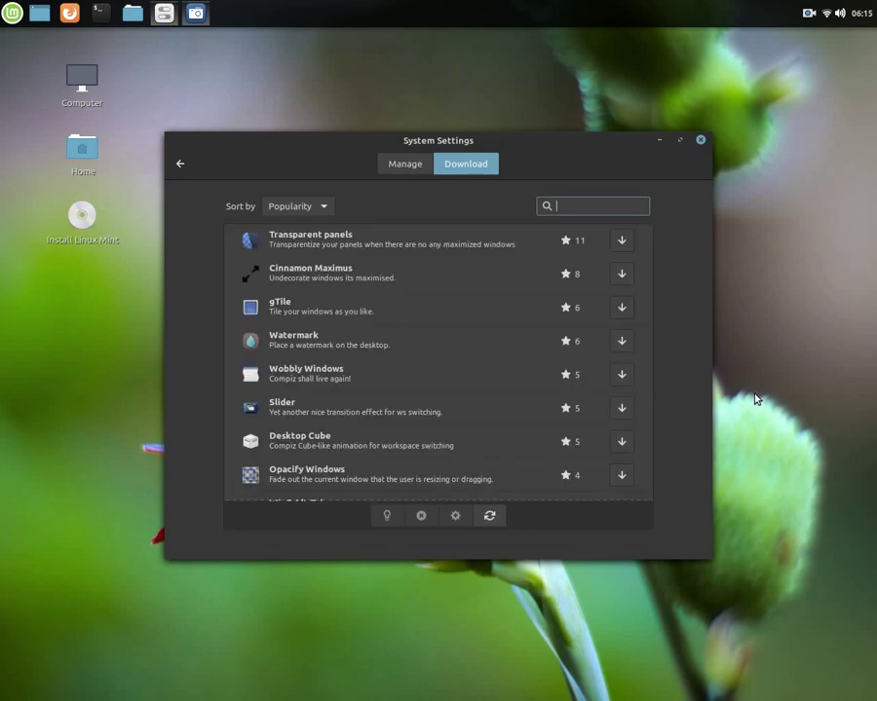
left_click(634, 243)
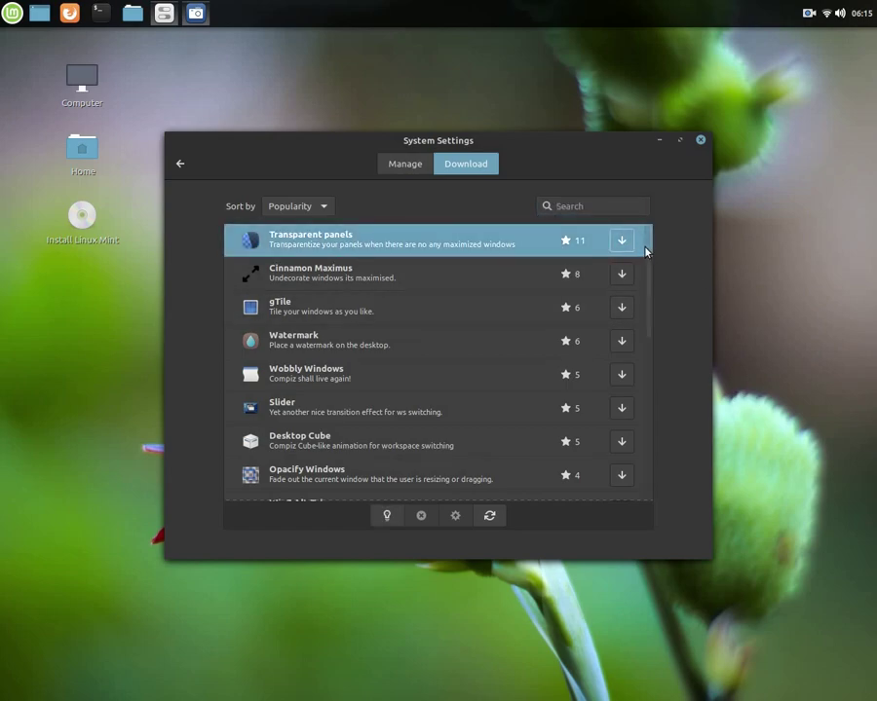
left_click(621, 241)
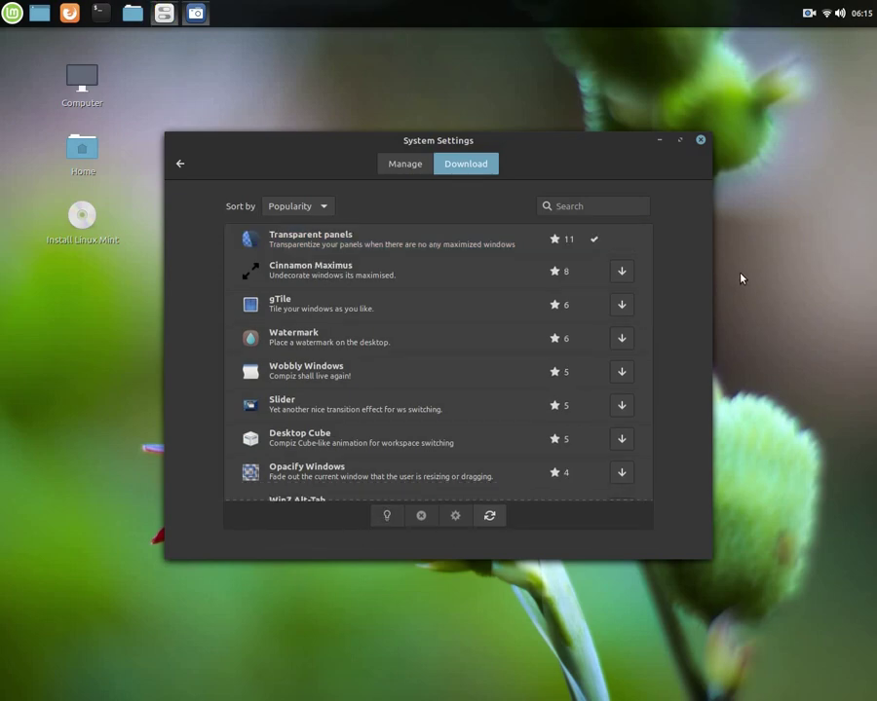
Step: Enable the downloaded Transparent panels extension
left_click(181, 166)
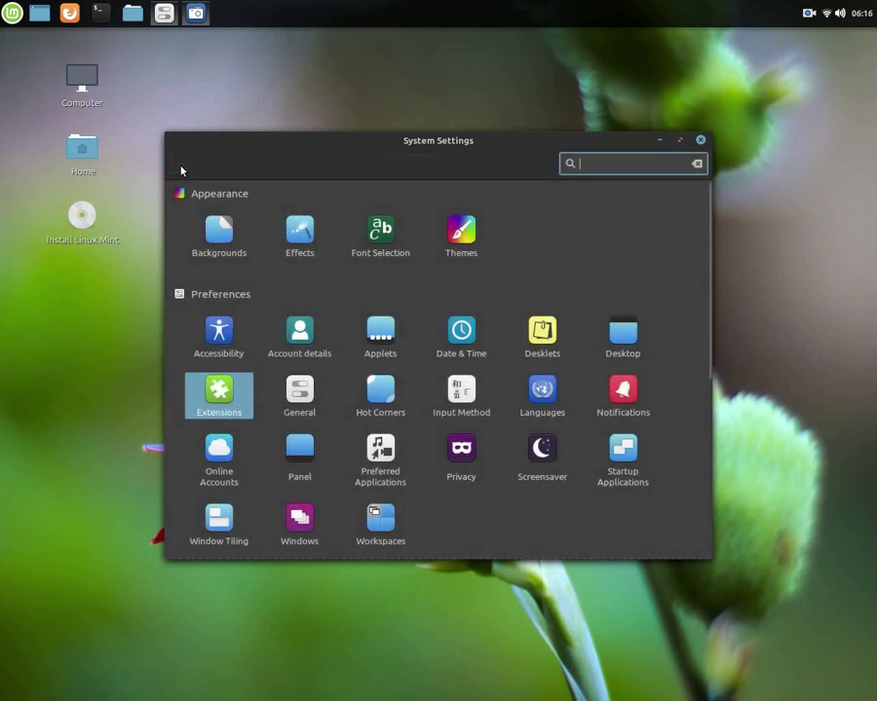
left_click(225, 399)
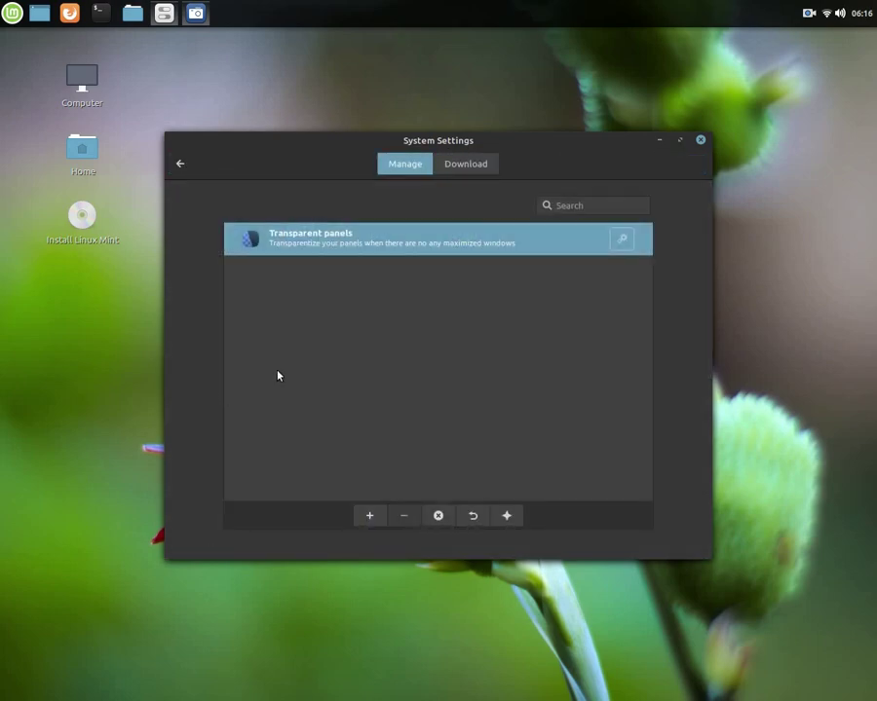
left_click(370, 515)
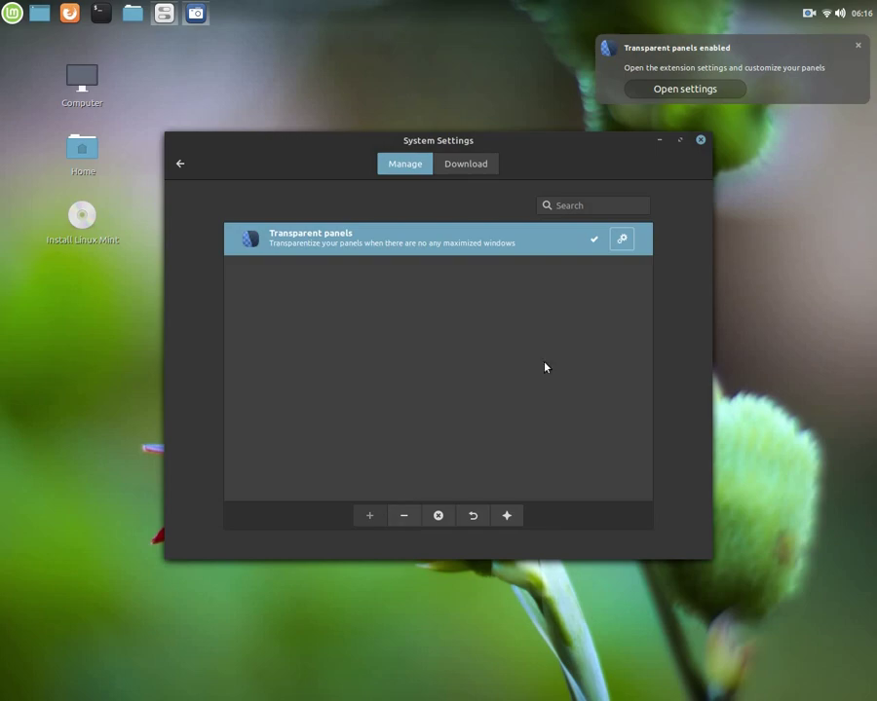
Step: Set the Transparent panels extension's type of transparency to Semi-transparent and close its settings and System Settings
left_click(673, 89)
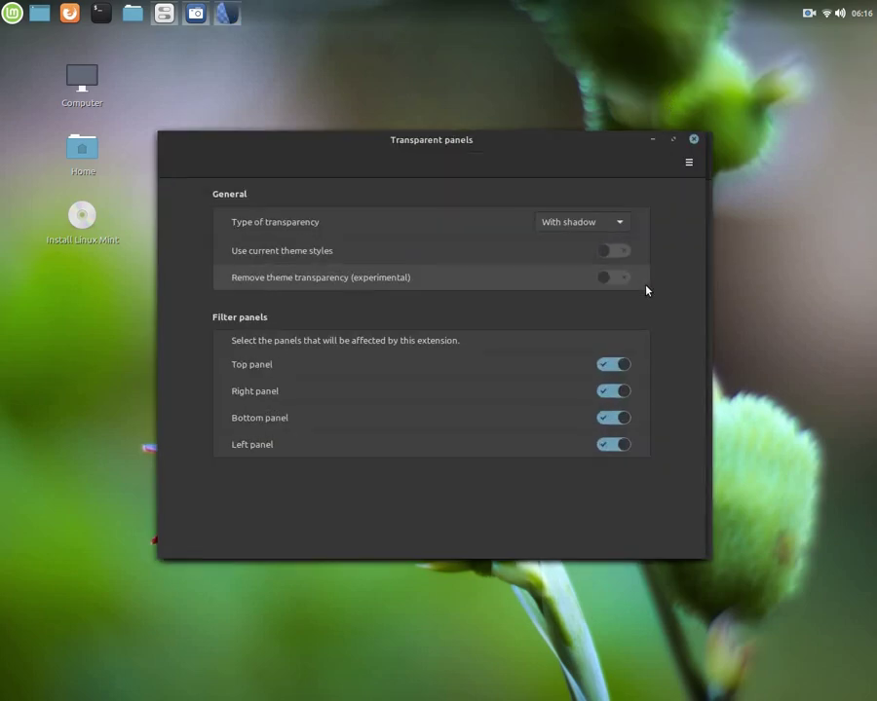
left_click(605, 223)
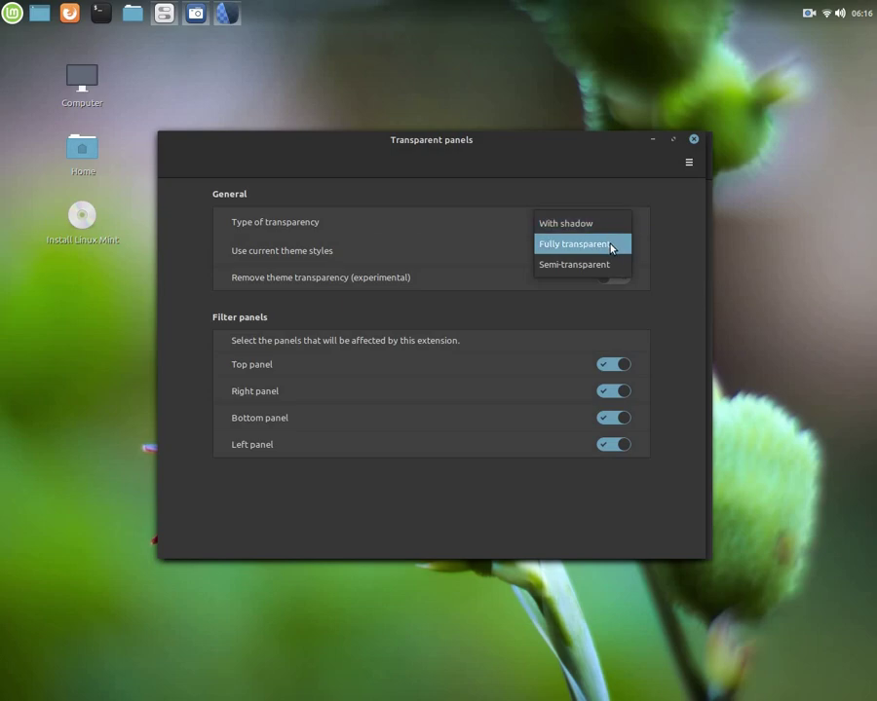
left_click(610, 264)
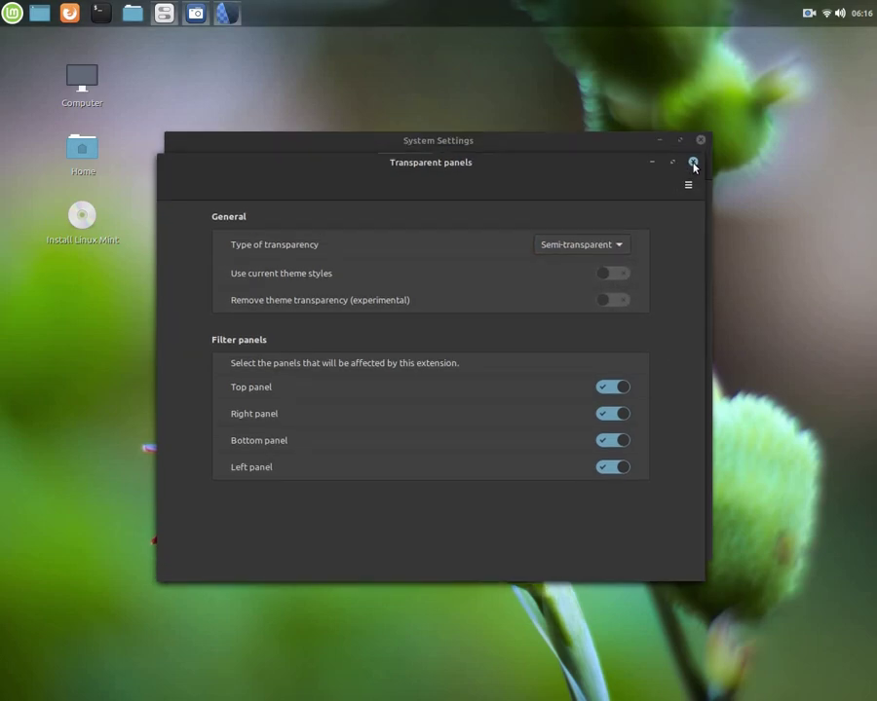
left_click(693, 164)
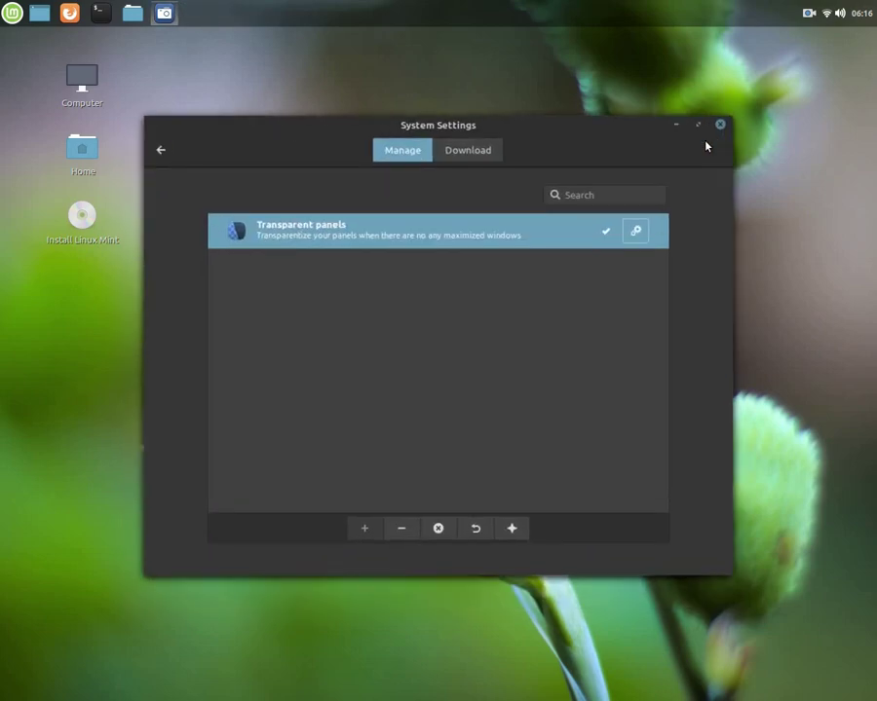
left_click(701, 141)
Step: Look through the desktop background images and background settings, then close Backgrounds
right_click(359, 250)
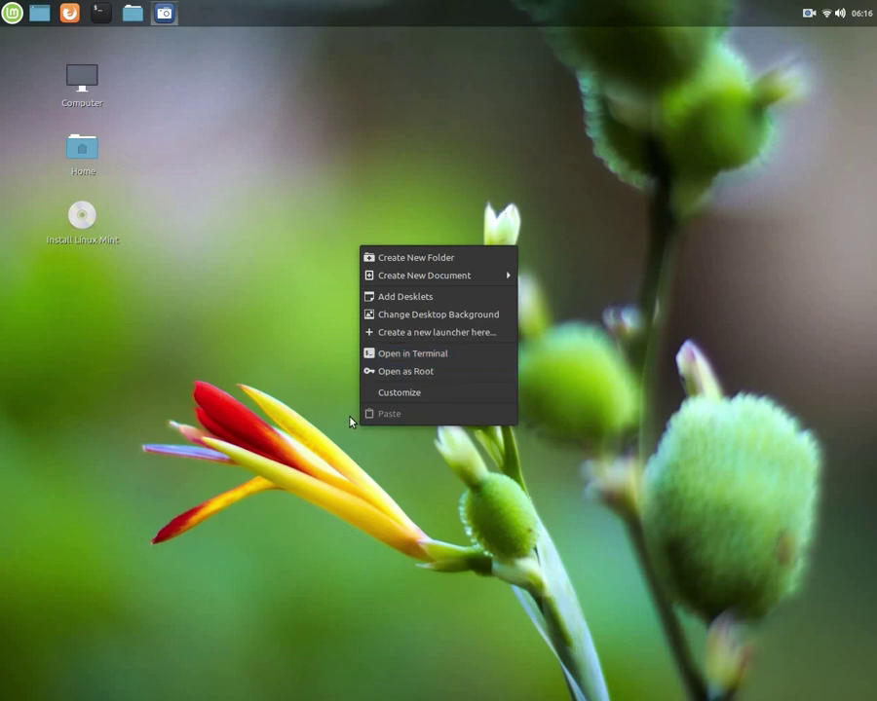
left_click(414, 319)
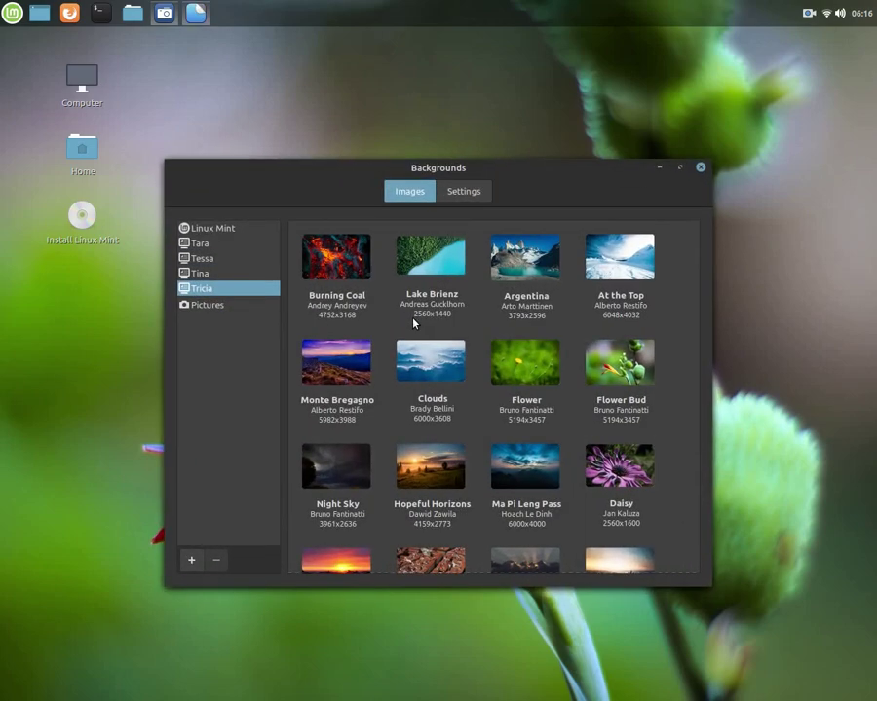
left_click(467, 192)
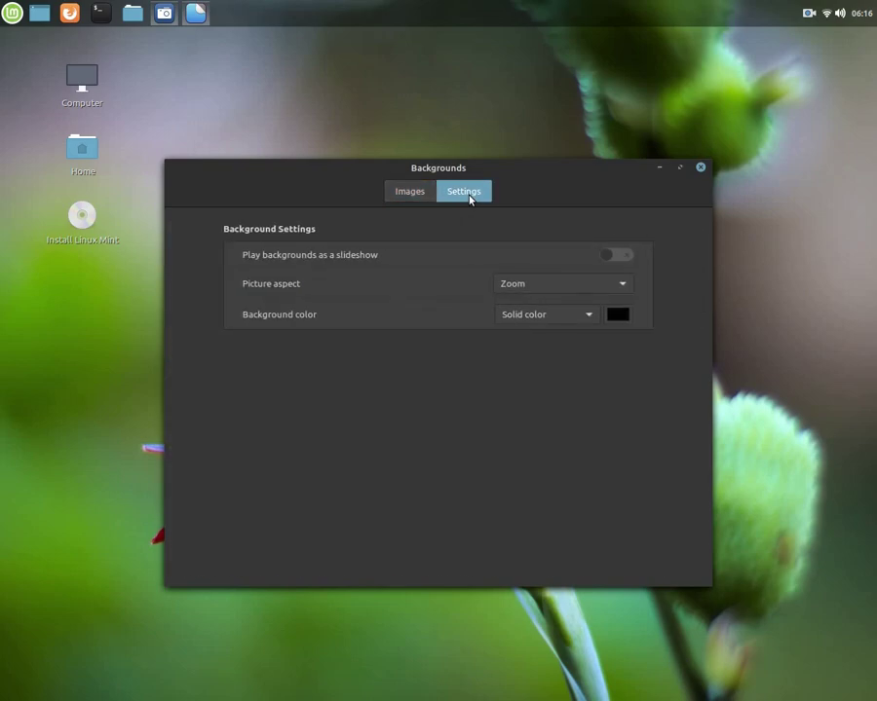
left_click(411, 198)
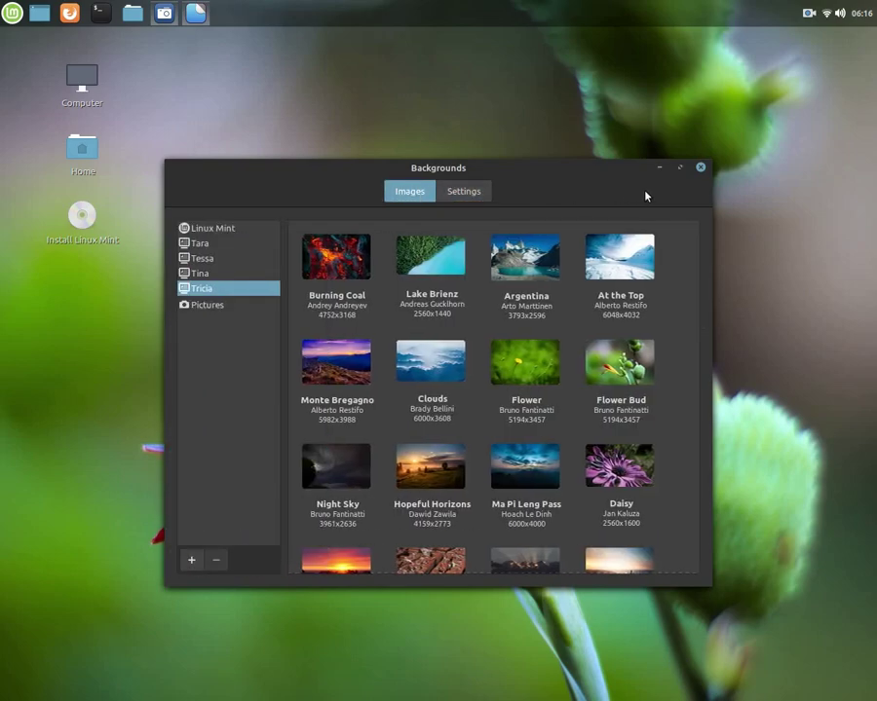
left_click(701, 171)
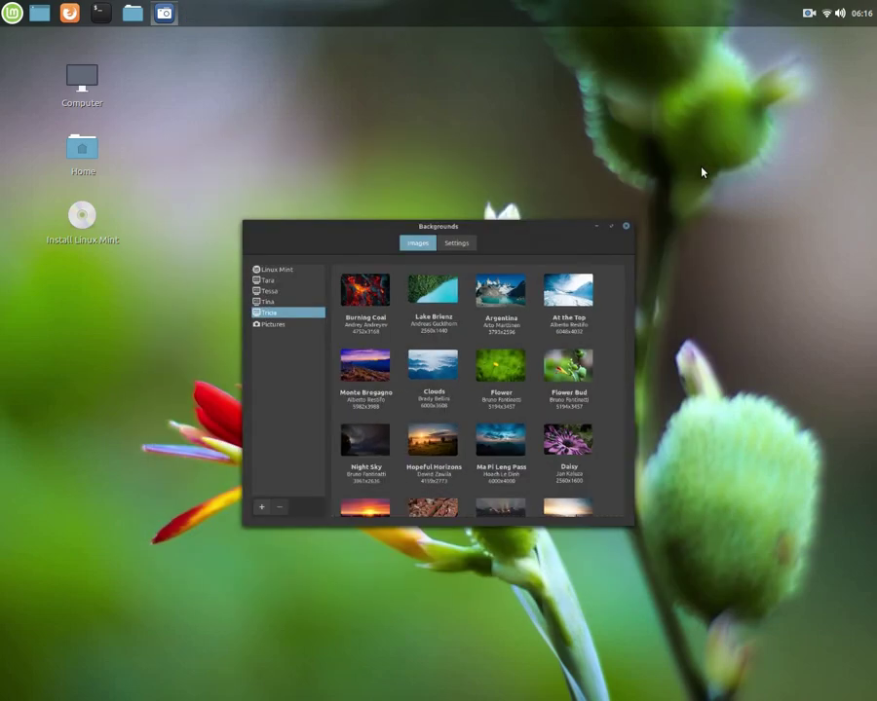
Step: Open System Settings and review the theme selection and the miscellaneous and scrollbar options of Themes
left_click(12, 13)
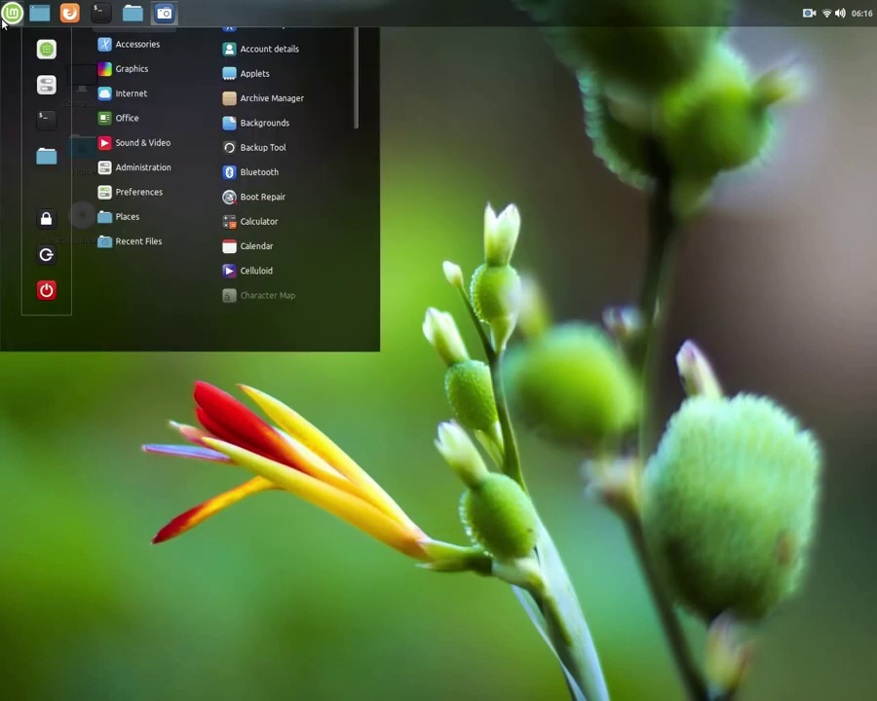
left_click(44, 140)
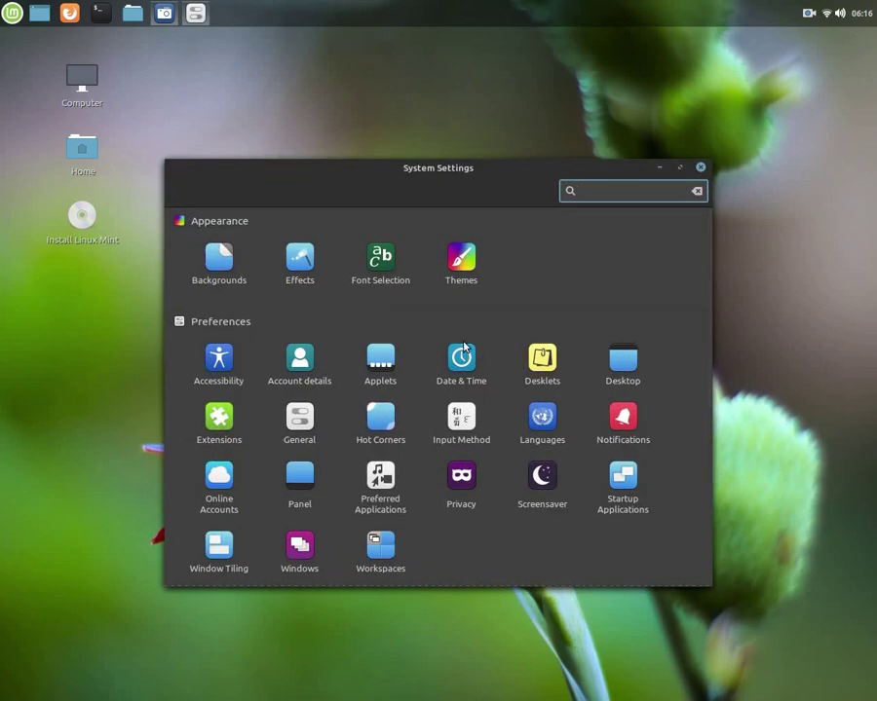
left_click(466, 265)
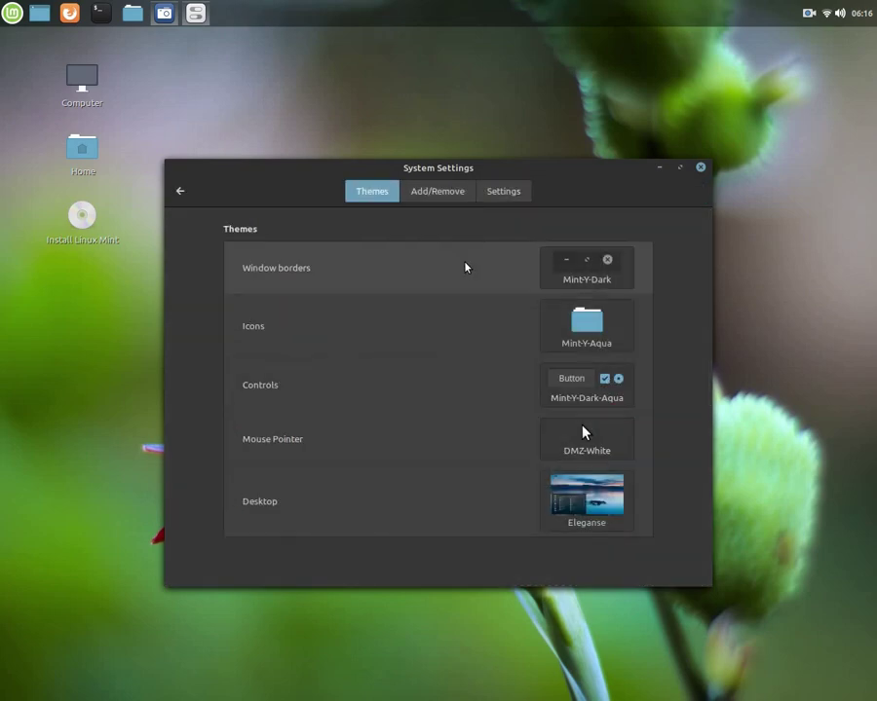
left_click(505, 198)
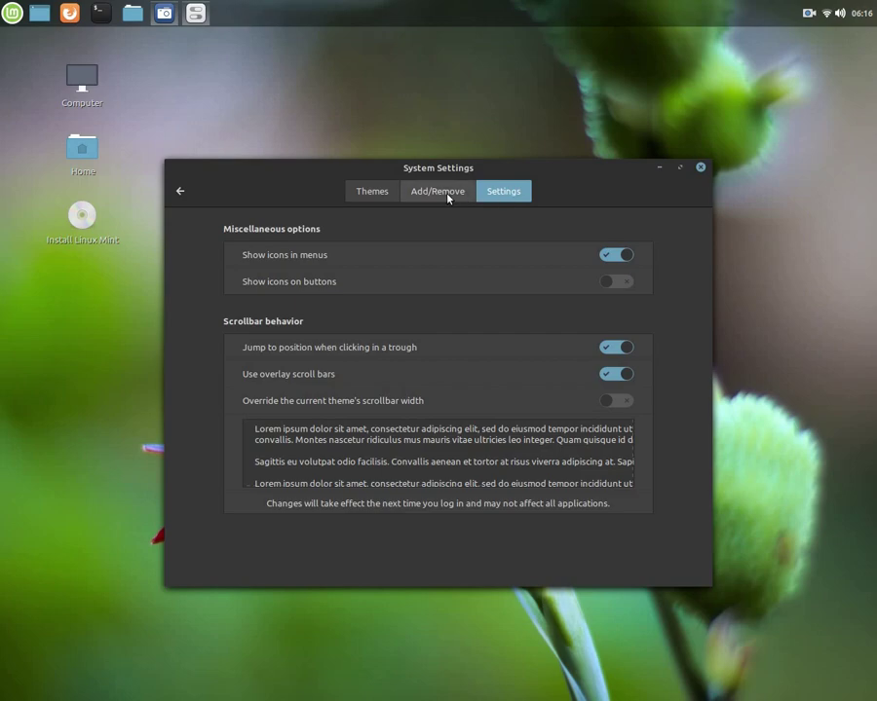
left_click(180, 191)
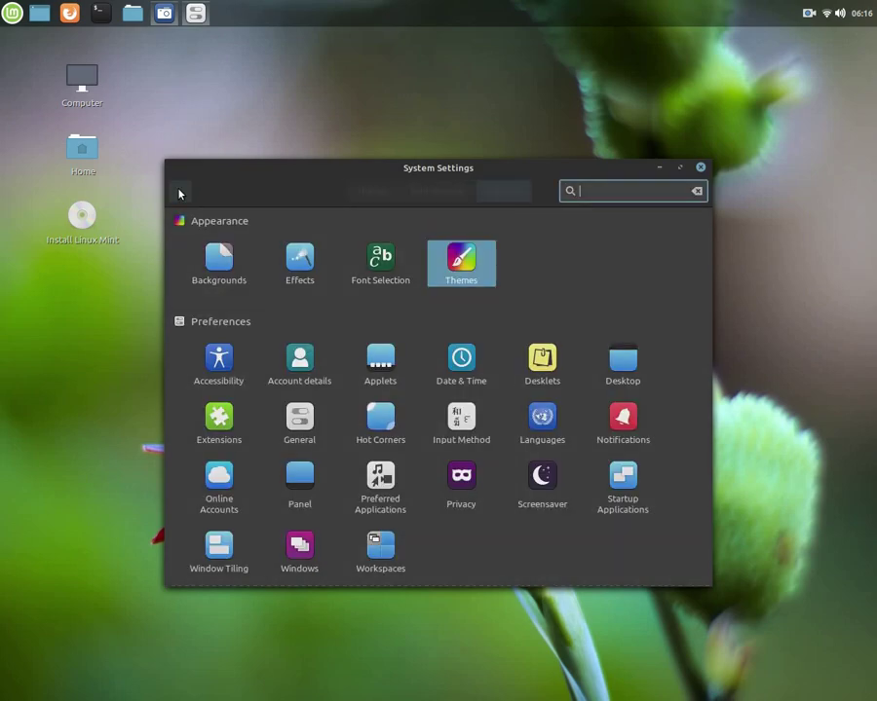
Step: In the Desktop settings, turn off the Computer, Home and Mounted Drives icons and Show icons from missing monitors, and close System Settings
type("des")
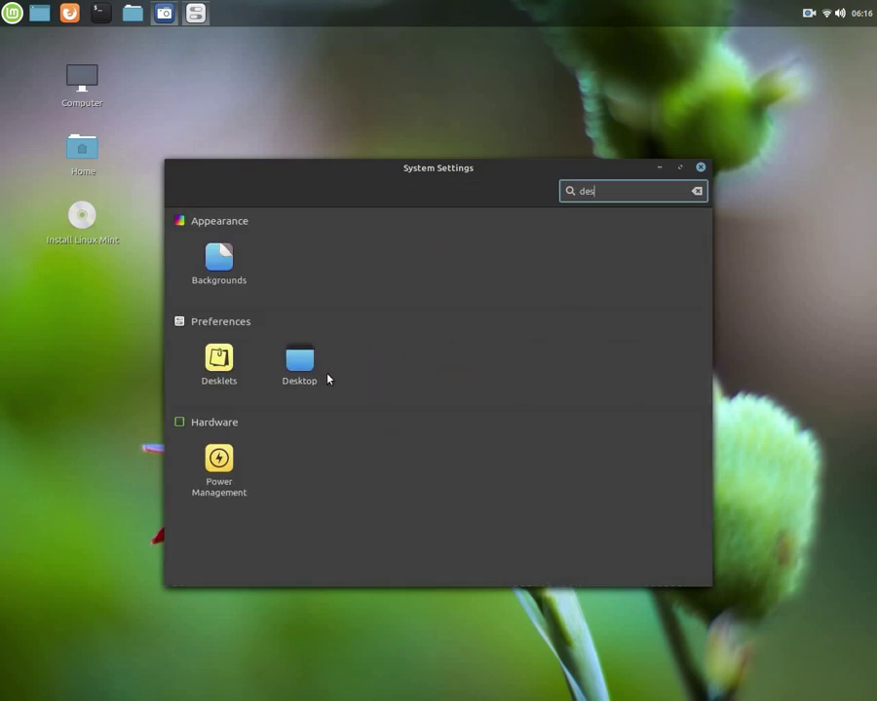
left_click(317, 368)
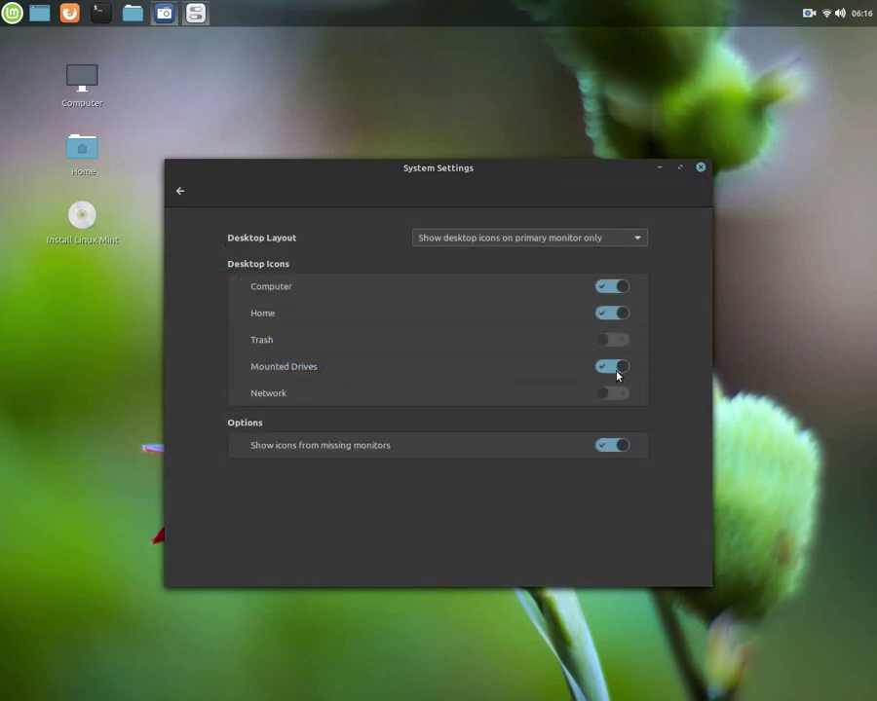
left_click(616, 287)
left_click(614, 313)
left_click(616, 366)
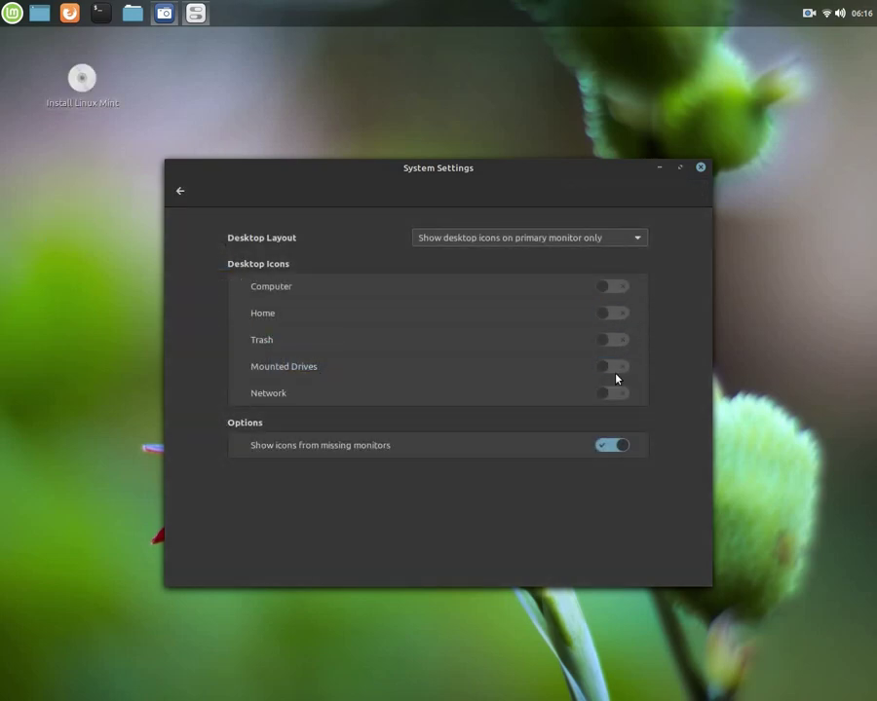
left_click(620, 447)
left_click(700, 167)
Step: Permanently delete the Install Linux Mint icon from the desktop
left_click_drag(138, 61, 59, 162)
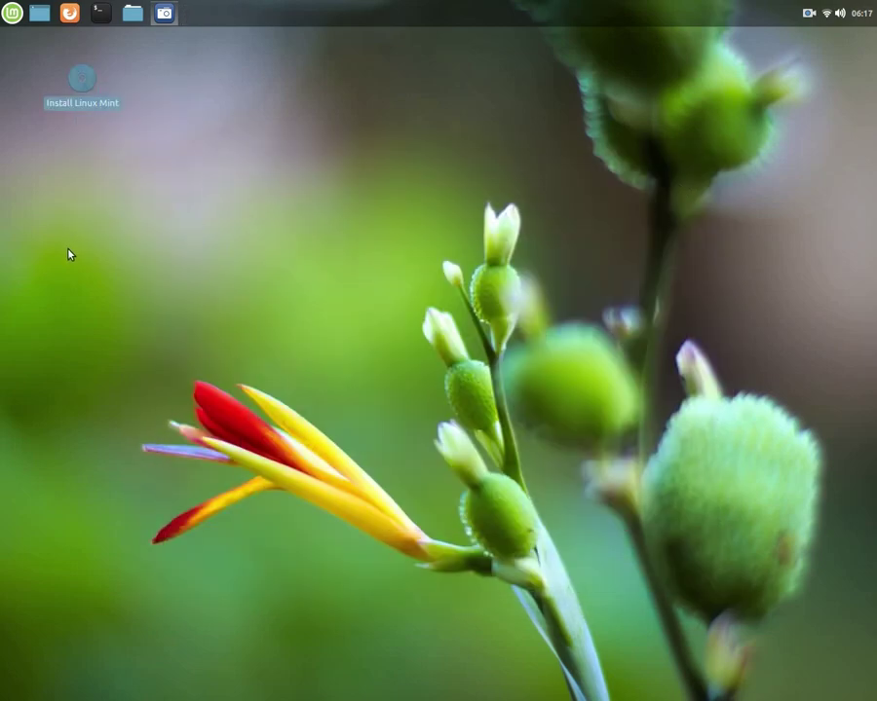
key("shift+Delete")
key("Tab")
key("Return")
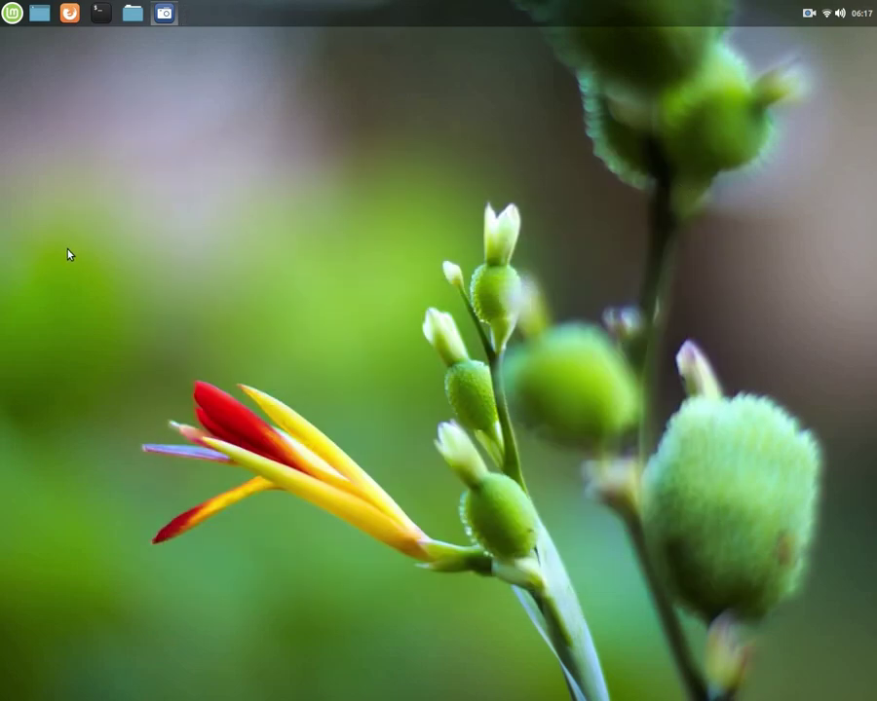
Step: Open the Home folder in the file manager, enlarge its icons by one zoom level and close the window
left_click(132, 13)
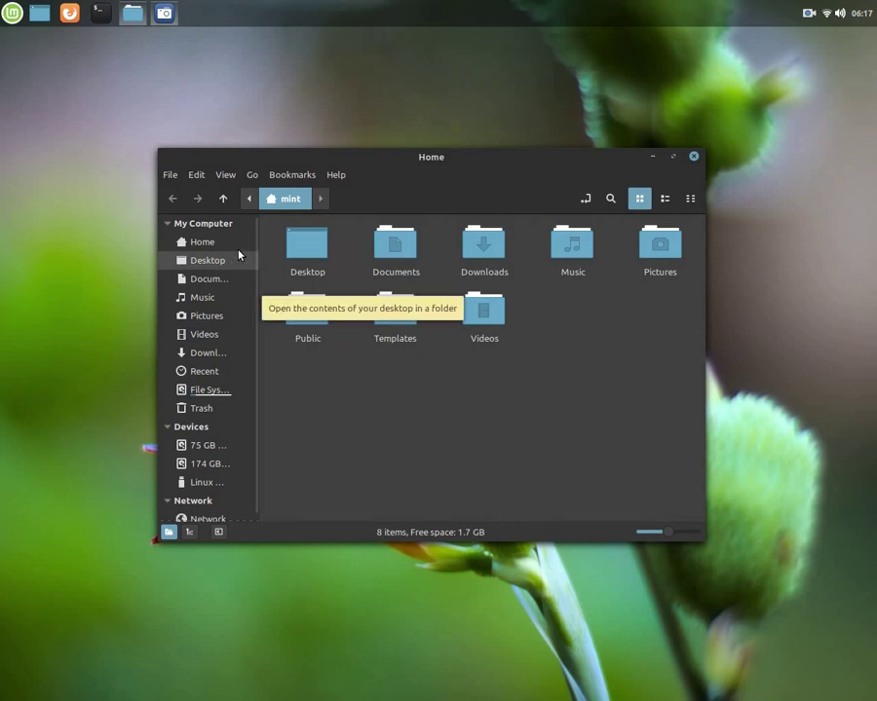
left_click_drag(532, 164, 425, 100)
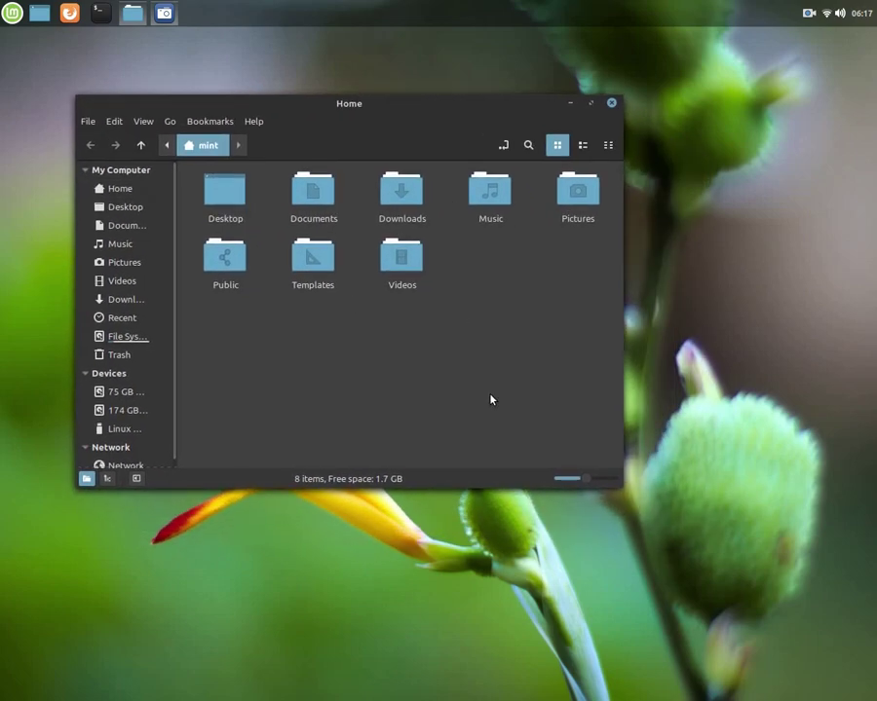
left_click_drag(586, 481, 596, 479)
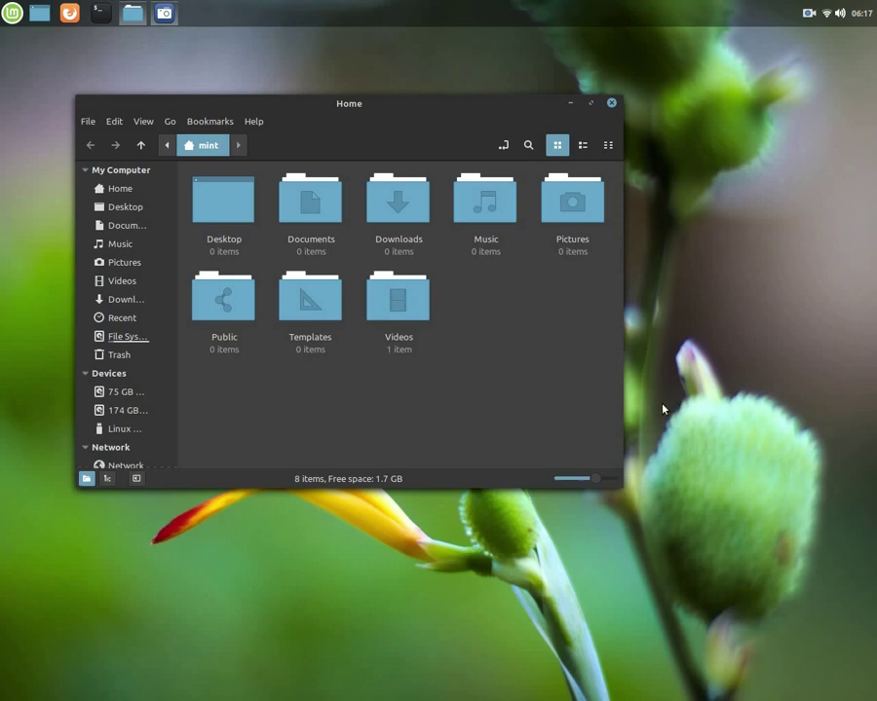
mouse_move(367, 107)
left_mouse_down()
mouse_move(407, 117)
mouse_move(358, 114)
left_mouse_up()
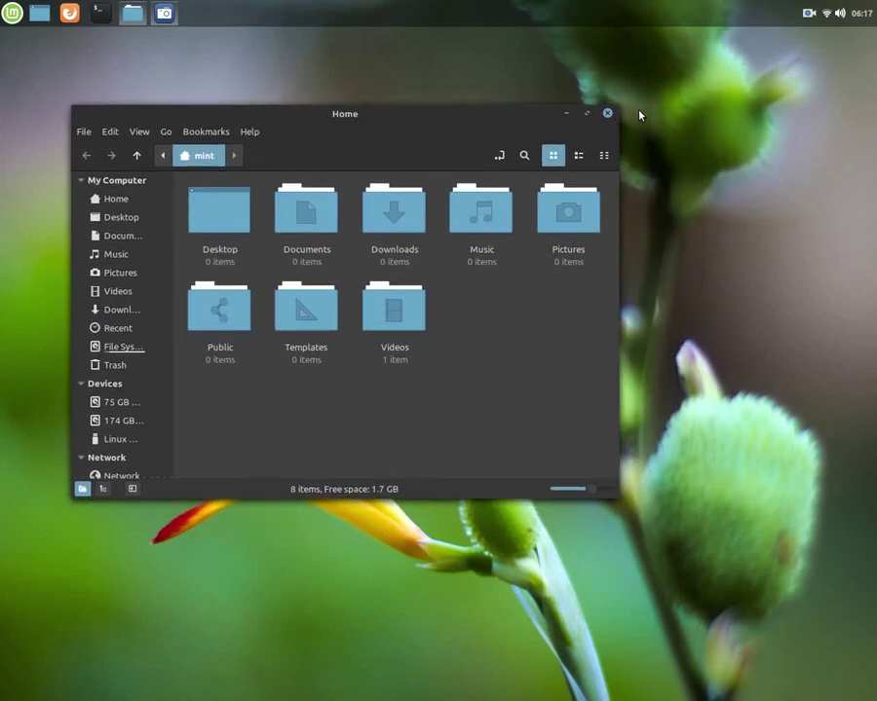
left_click(606, 114)
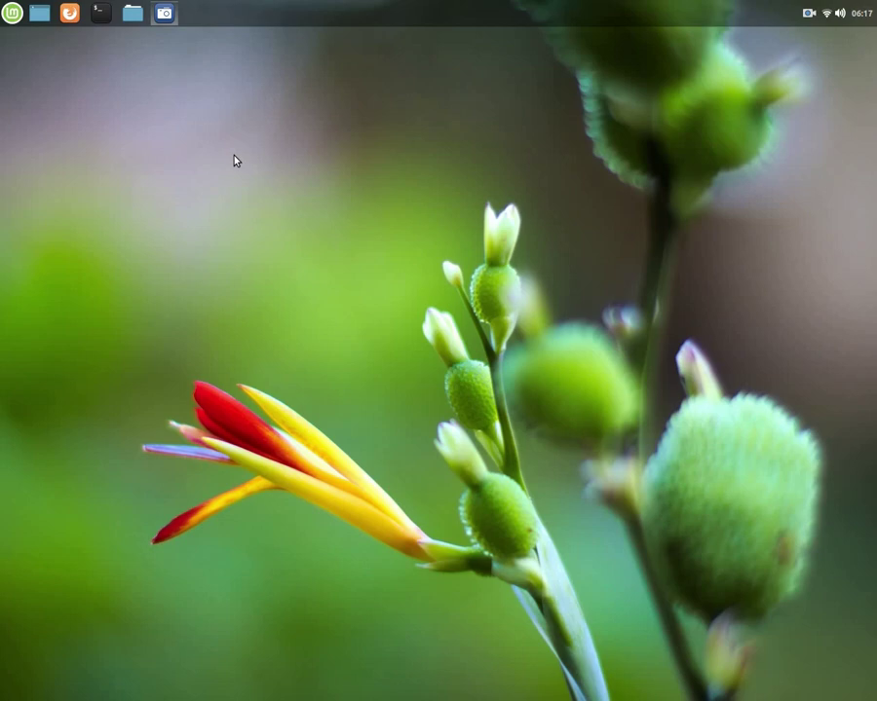
Step: Open the file manager and browse the 75 GB volume's home directory to the Imágenes folder
left_click(133, 14)
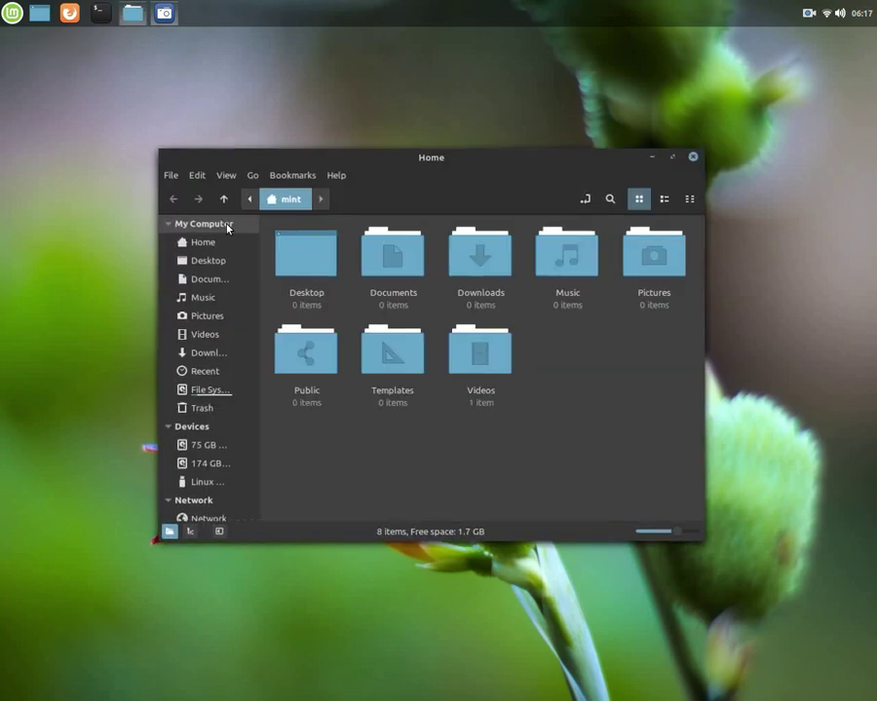
left_click(217, 446)
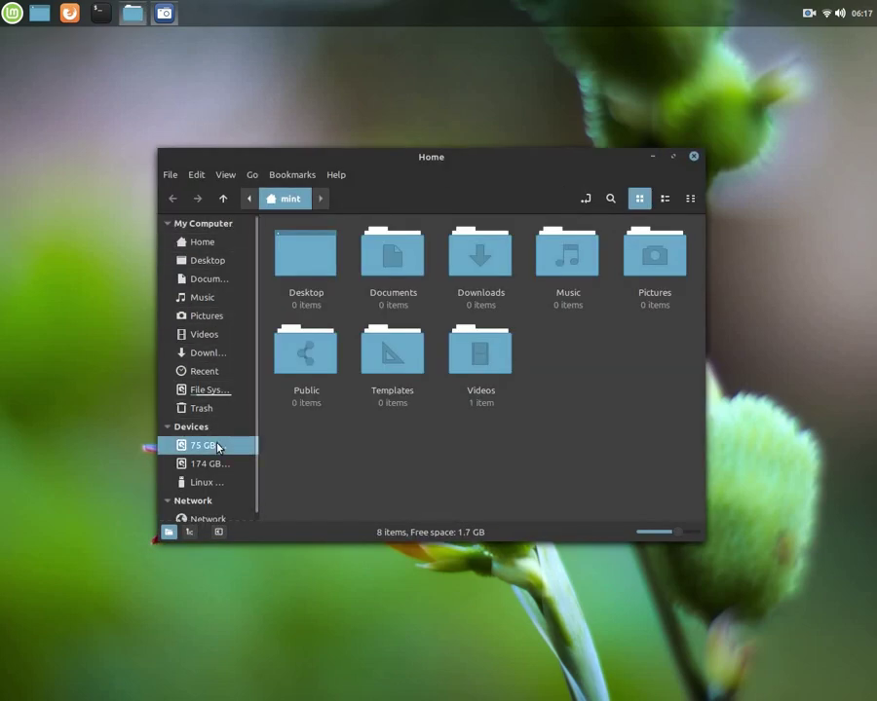
left_click(664, 244)
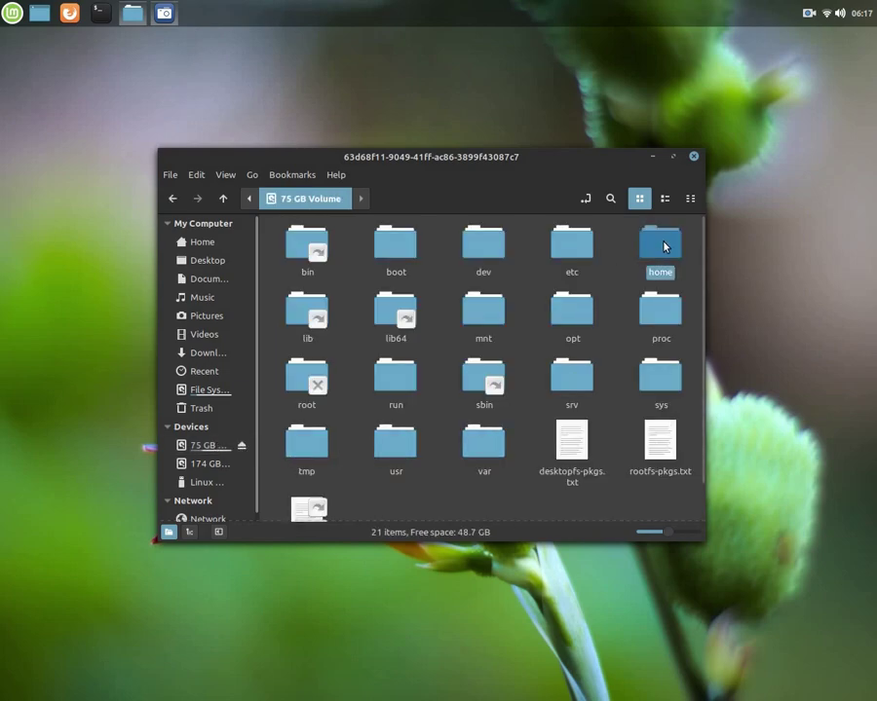
double_click(664, 245)
double_click(289, 251)
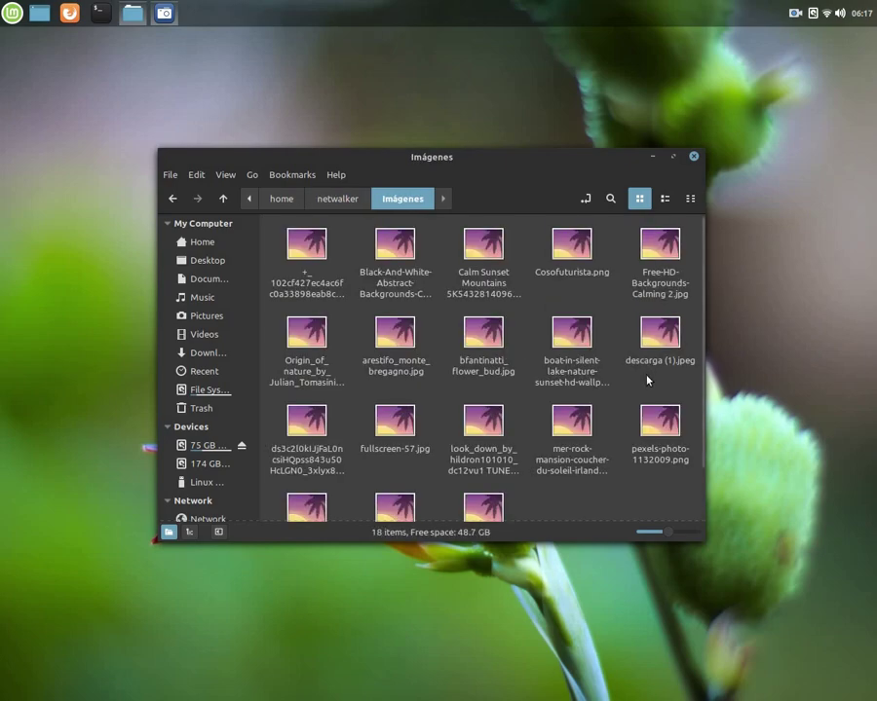
Step: Look through the images in the Imágenes folder in both list view and icon view
left_click_drag(516, 161, 437, 92)
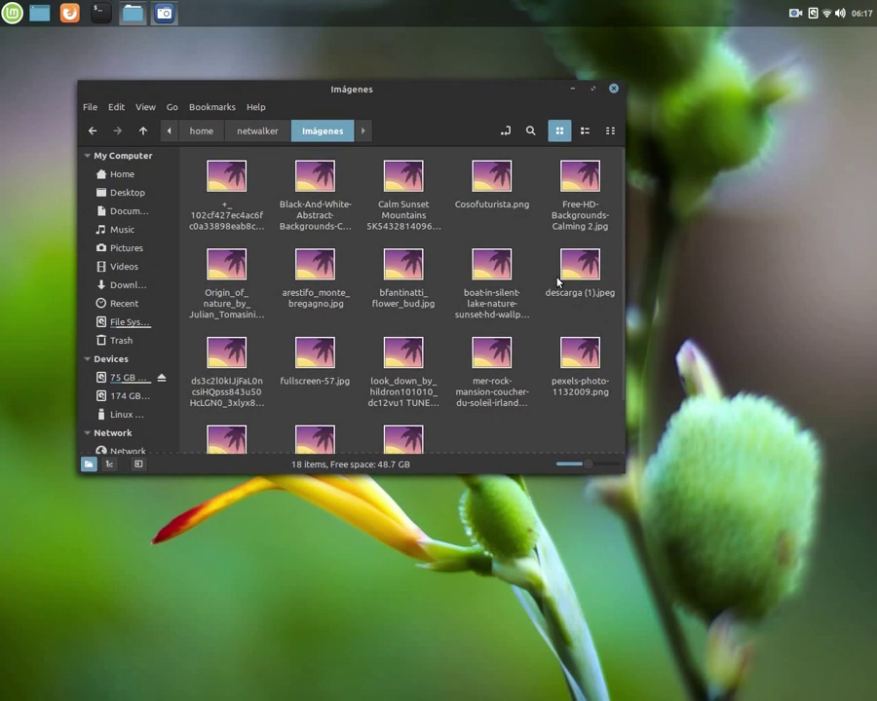
scroll(621, 262, "down", 3)
scroll(621, 262, "up", 3)
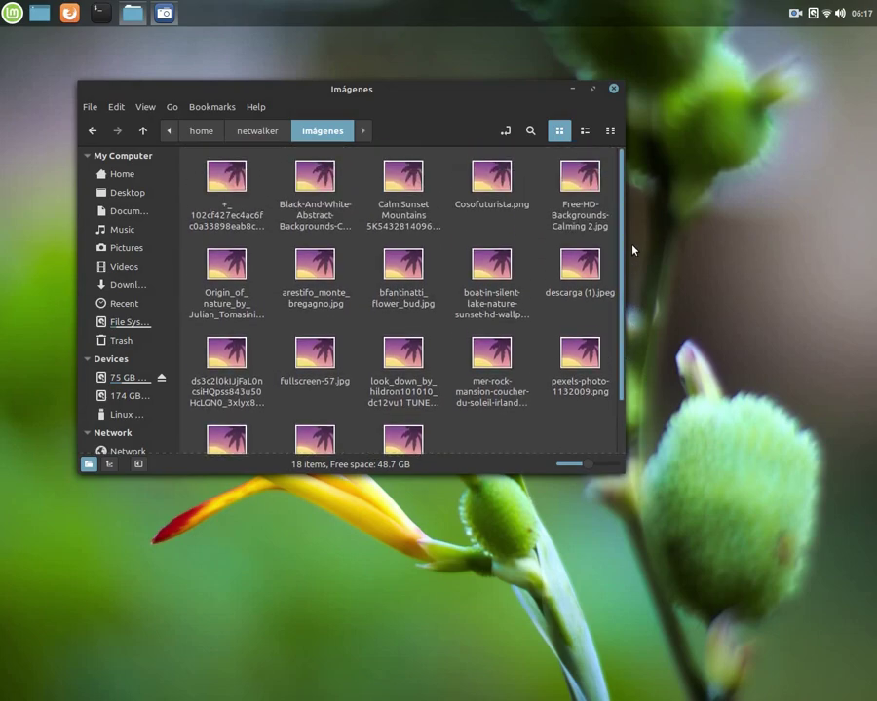
left_click(585, 131)
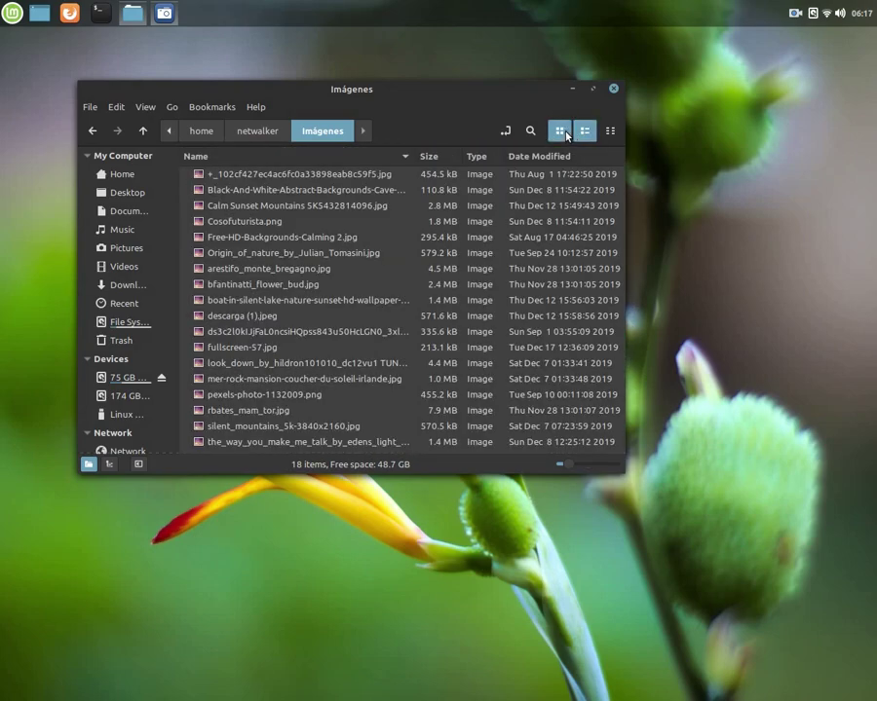
left_click(559, 130)
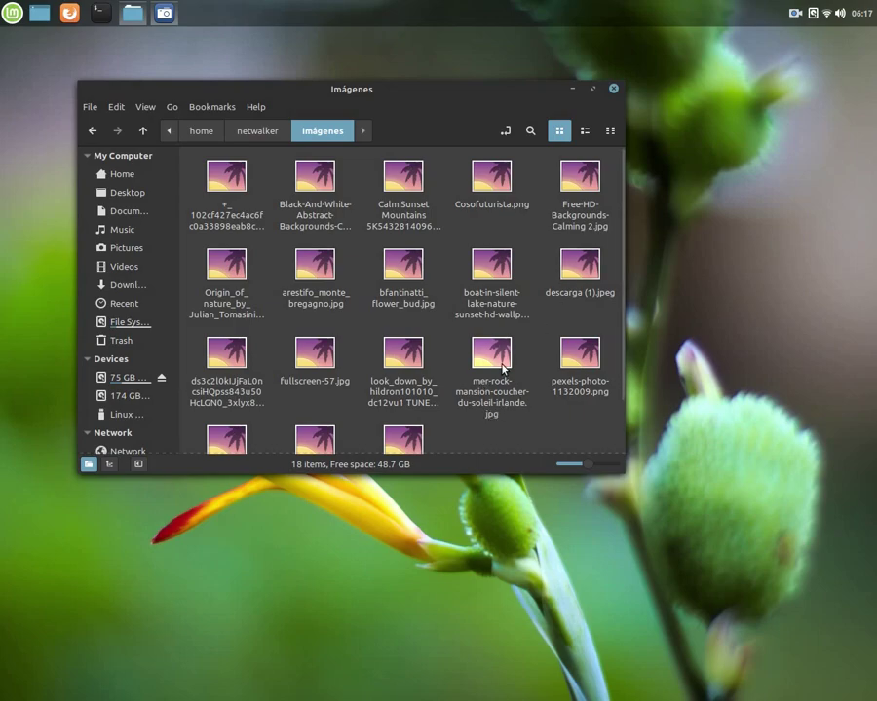
scroll(523, 347, "down", 2)
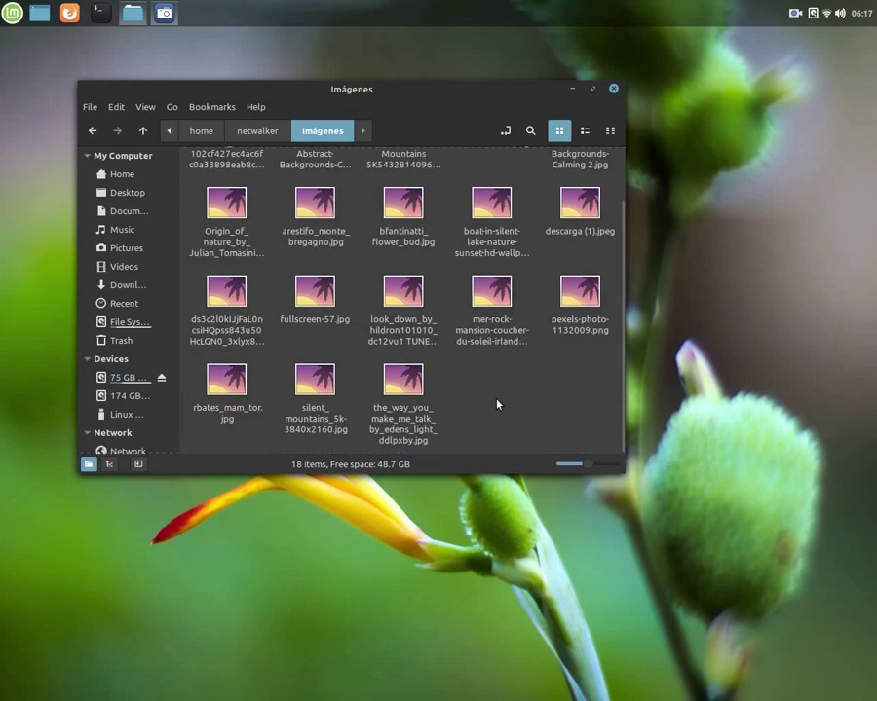
scroll(497, 403, "up", 2)
Step: Copy all the images from the Imágenes folder and paste them into the Pictures folder
left_click_drag(200, 183, 604, 446)
right_click(493, 336)
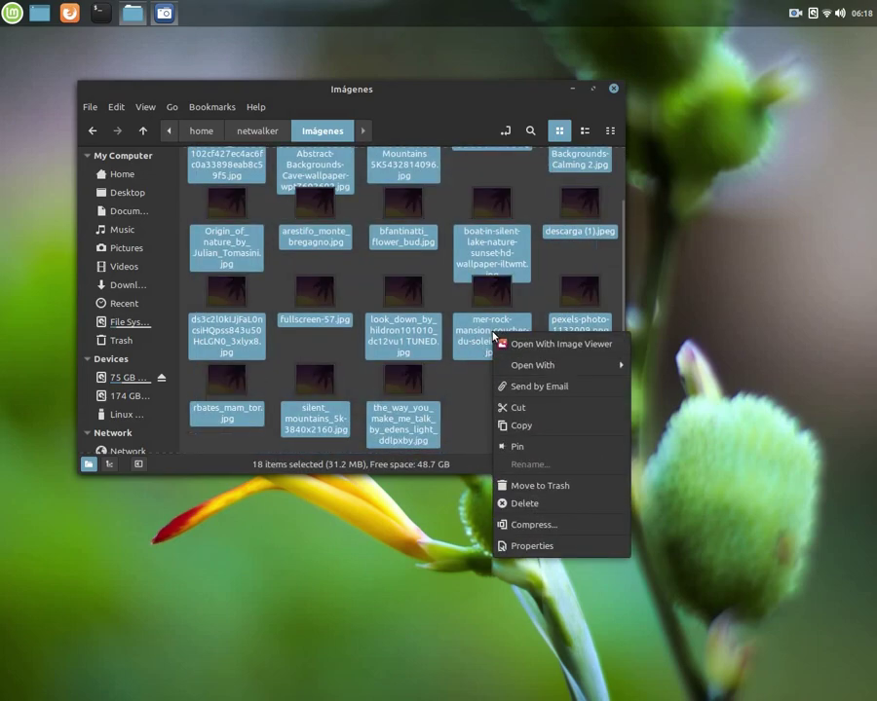
left_click(521, 426)
left_click(125, 247)
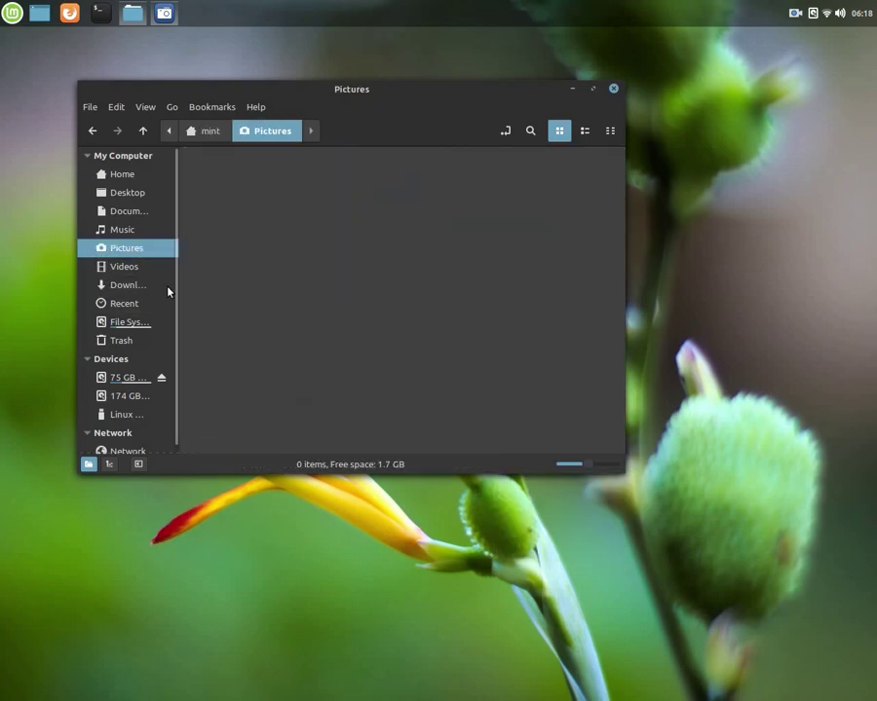
right_click(320, 290)
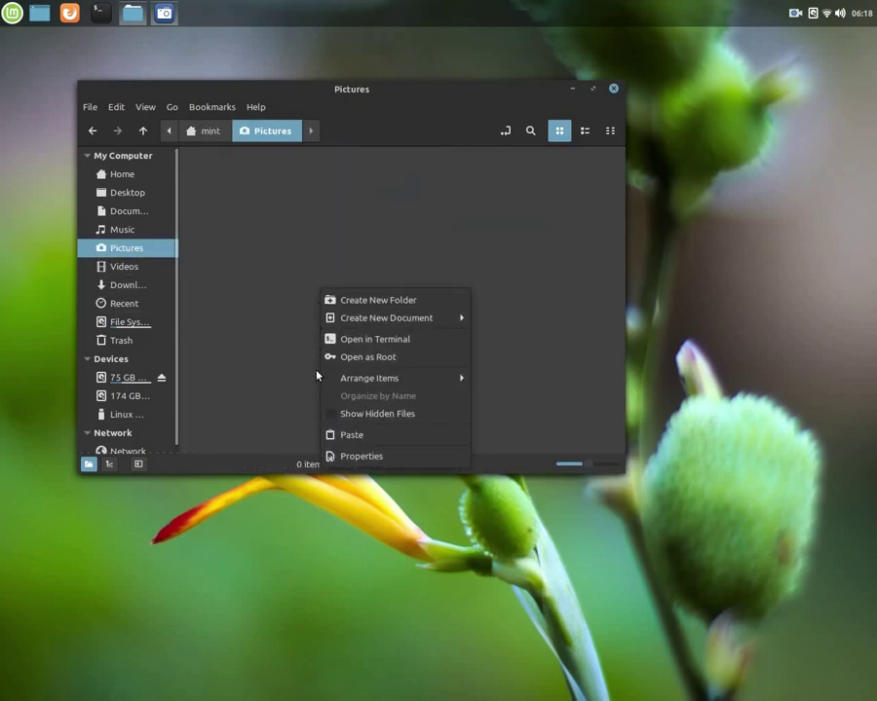
left_click(346, 436)
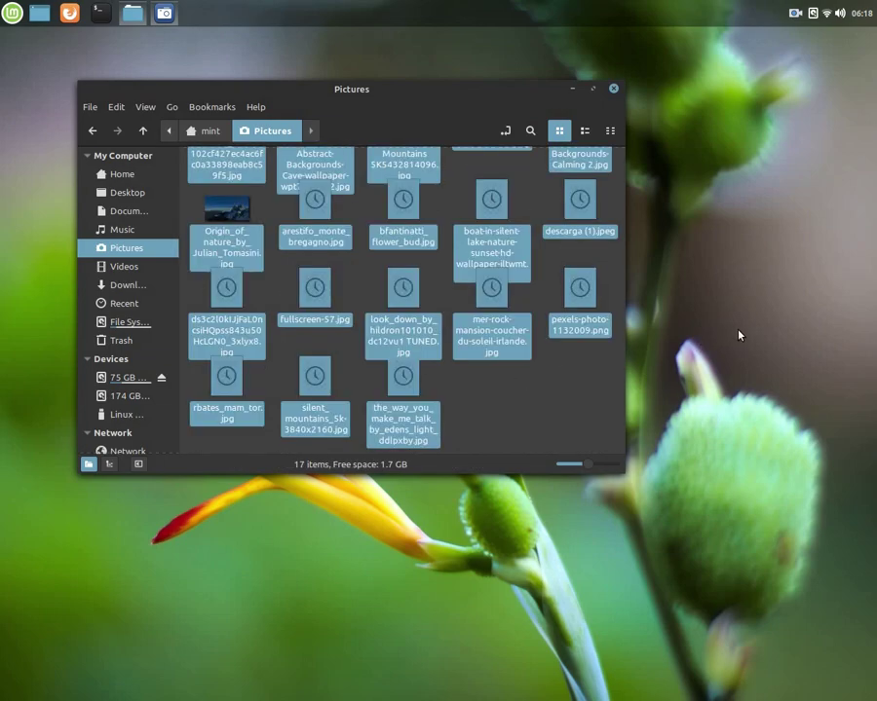
left_click(546, 404)
Step: Set fullscreen-57.jpg from Pictures as the wallpaper, and minimize the file manager to view the desktop and applications menu
scroll(567, 394, "up", 1)
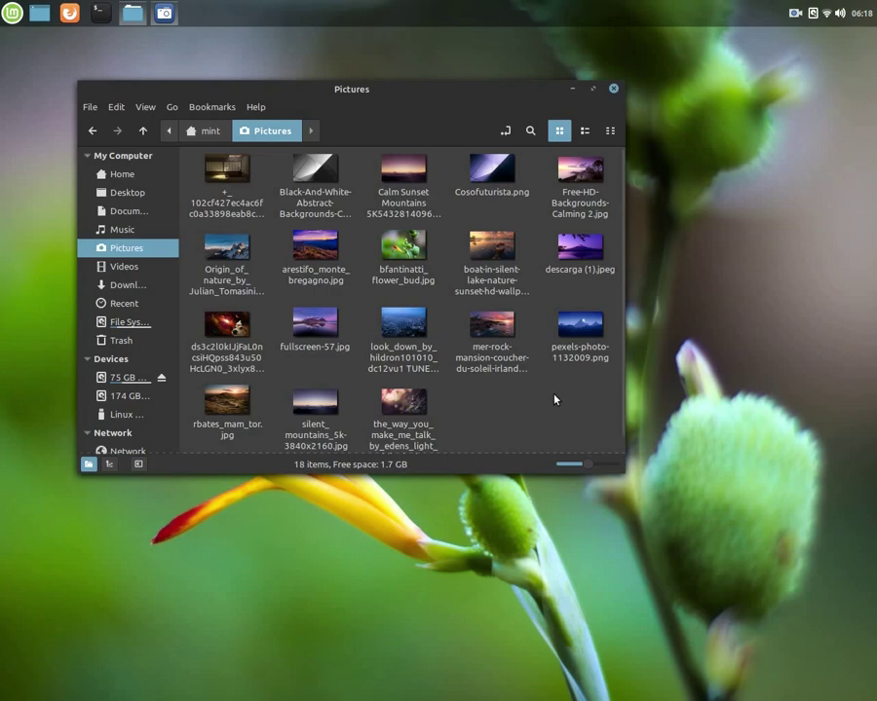
scroll(313, 325, "down", 1)
right_click(313, 306)
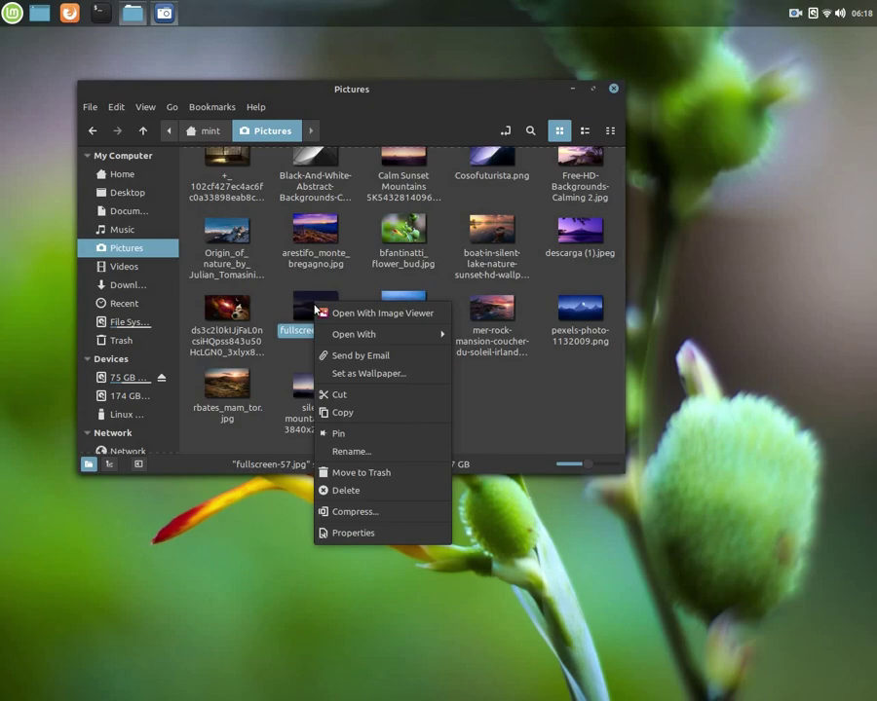
left_click(410, 373)
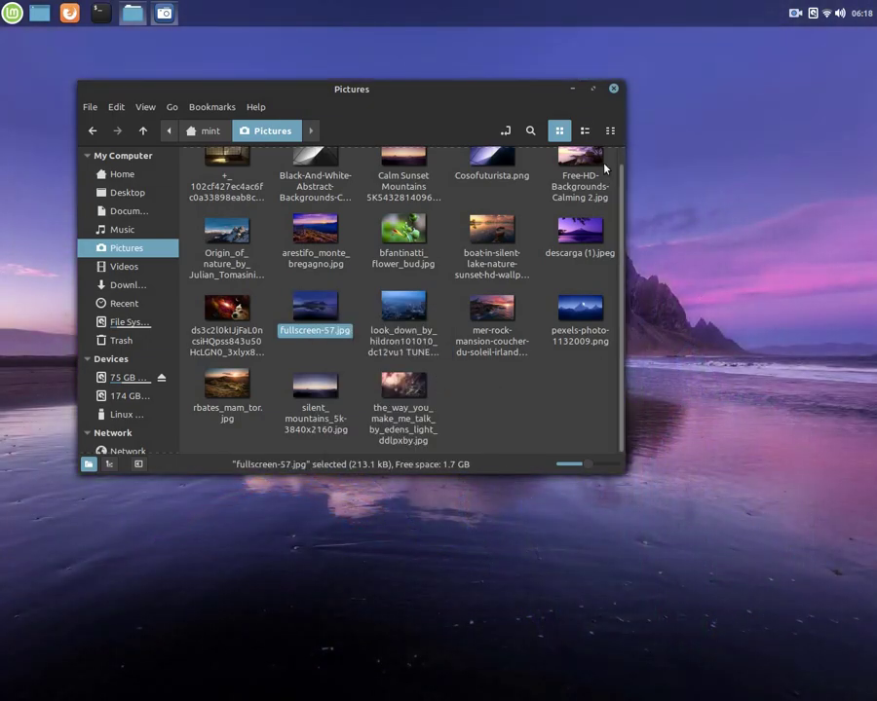
left_click(572, 89)
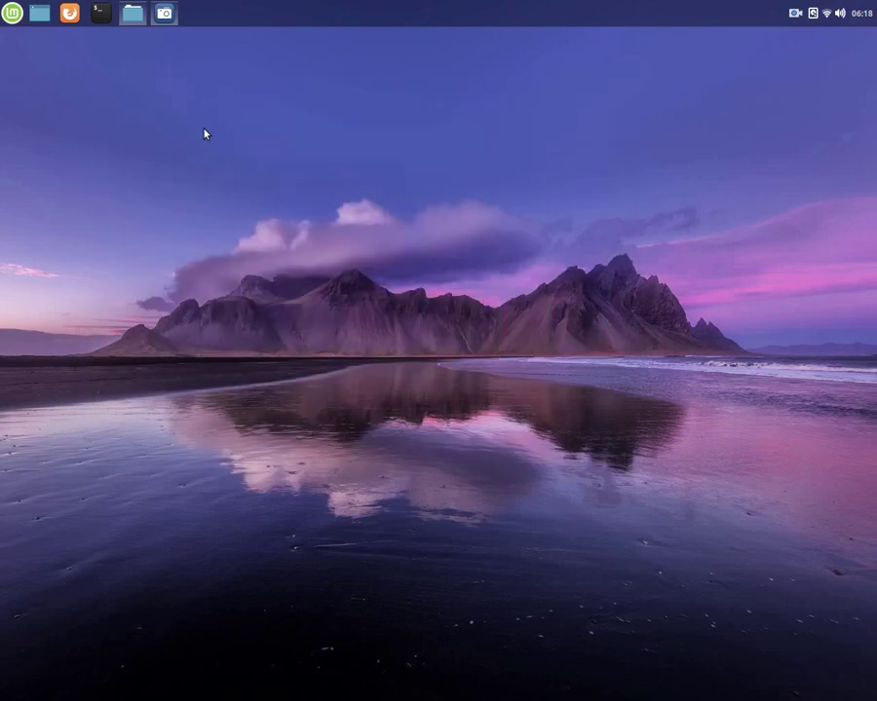
left_click(4, 14)
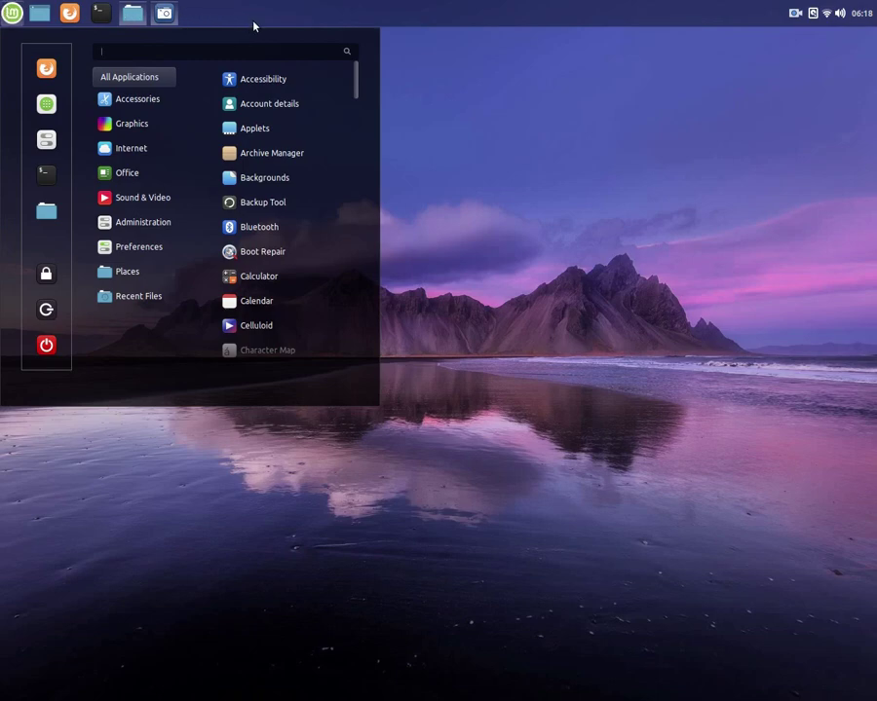
Step: Restore the file manager and browse the 75 GB volume's home directory to the Música folder
left_click(133, 13)
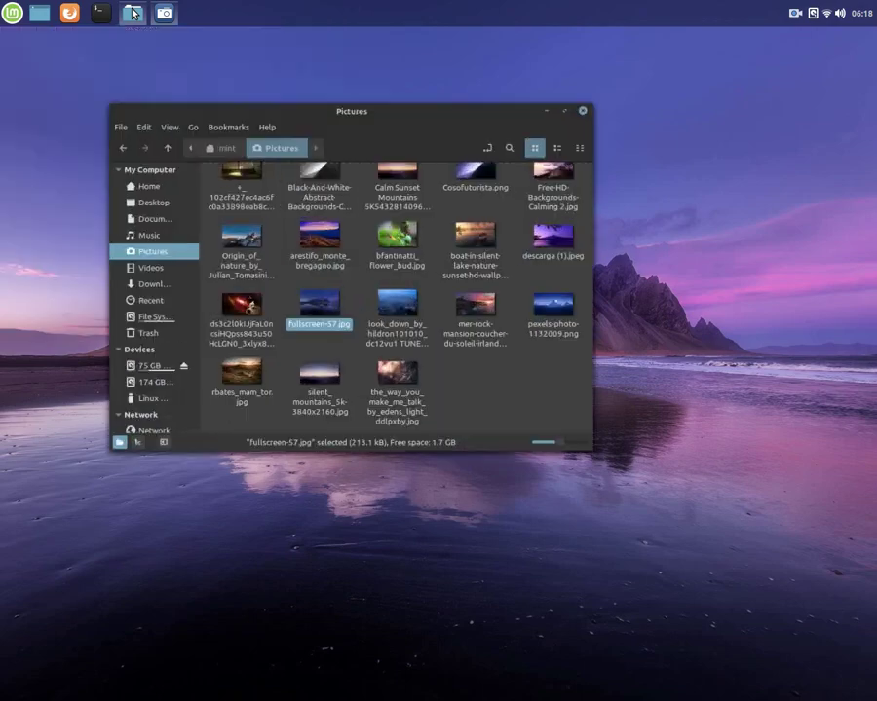
left_click(123, 380)
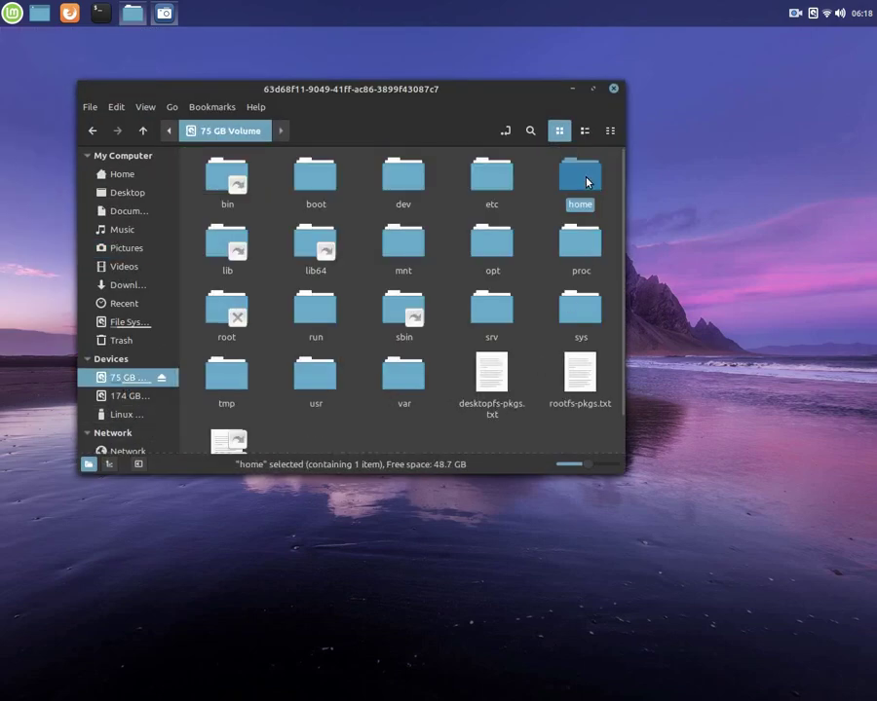
double_click(584, 180)
double_click(215, 183)
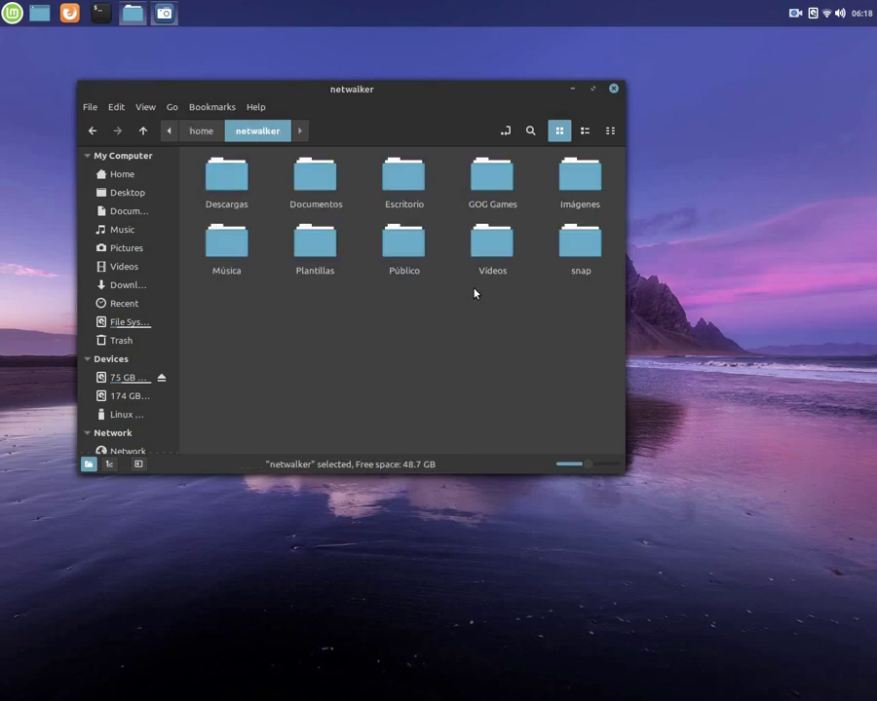
double_click(237, 255)
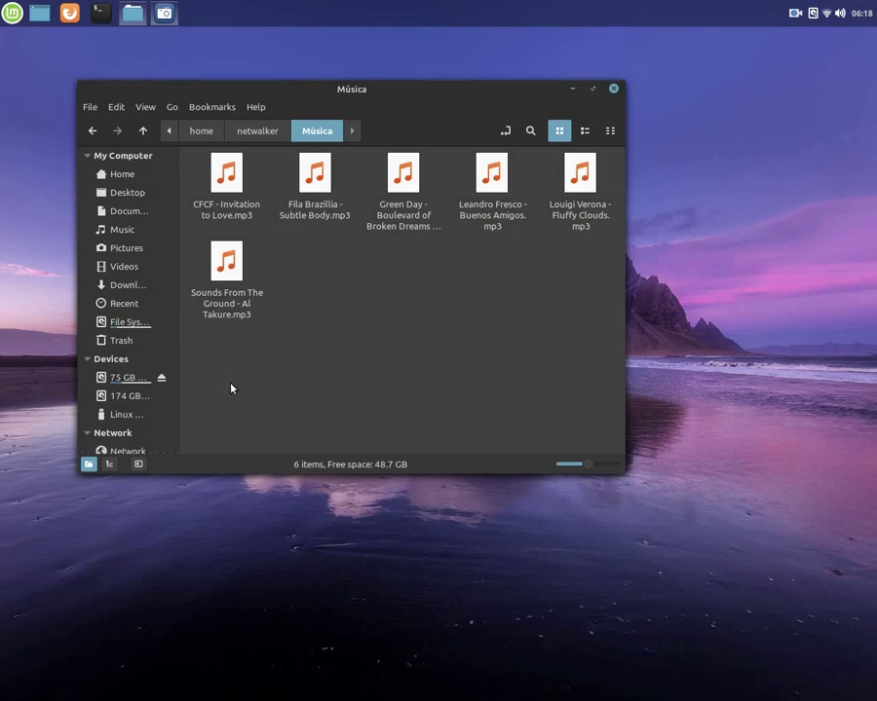
Step: Copy all the MP3 files from the Música folder and paste them into the Music folder
left_click_drag(221, 389, 582, 182)
right_click(581, 182)
left_click(606, 275)
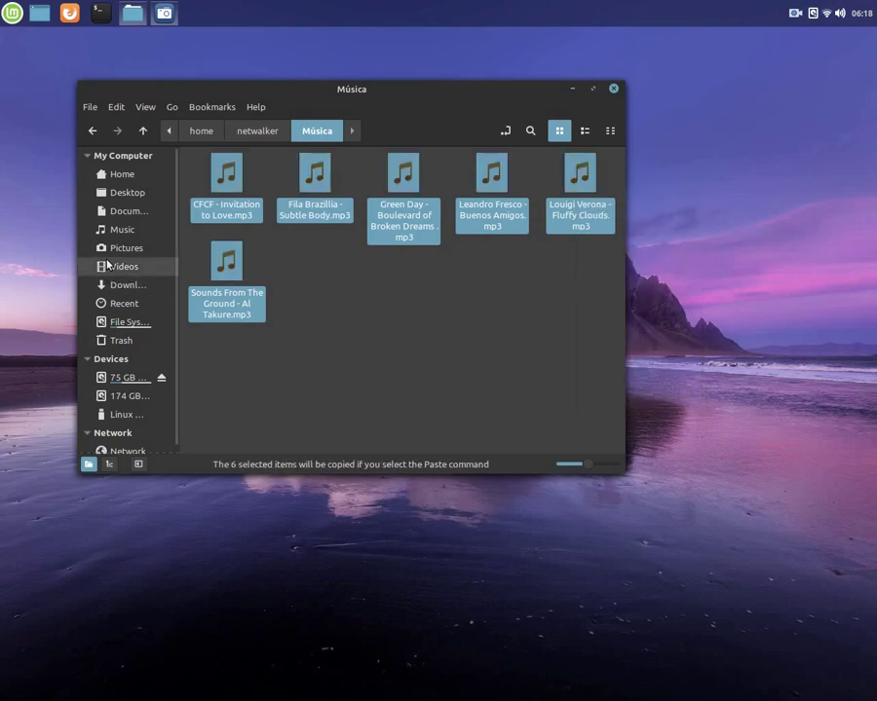
left_click(114, 229)
right_click(290, 262)
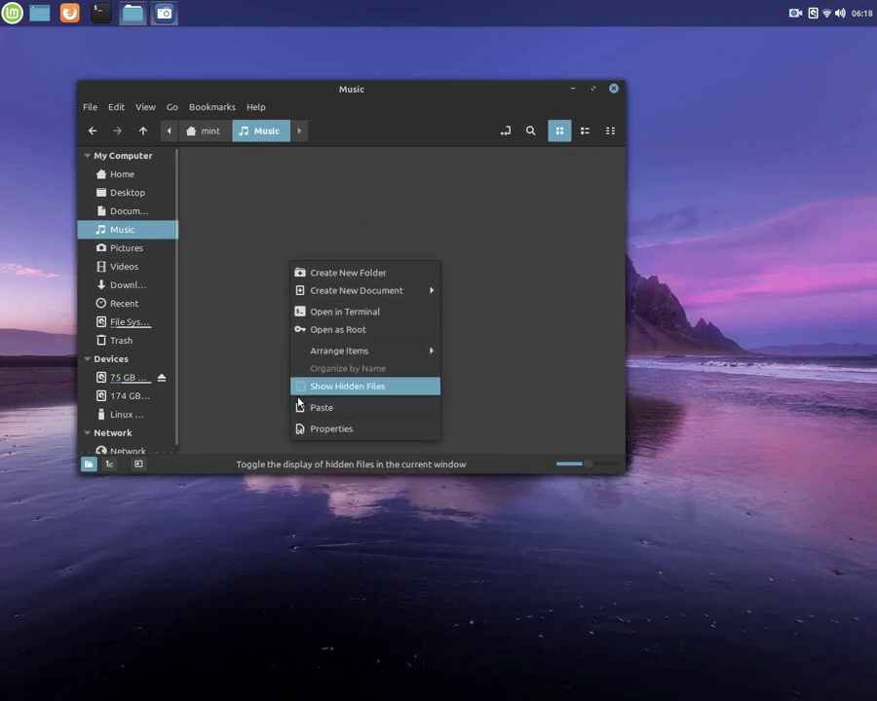
left_click(323, 408)
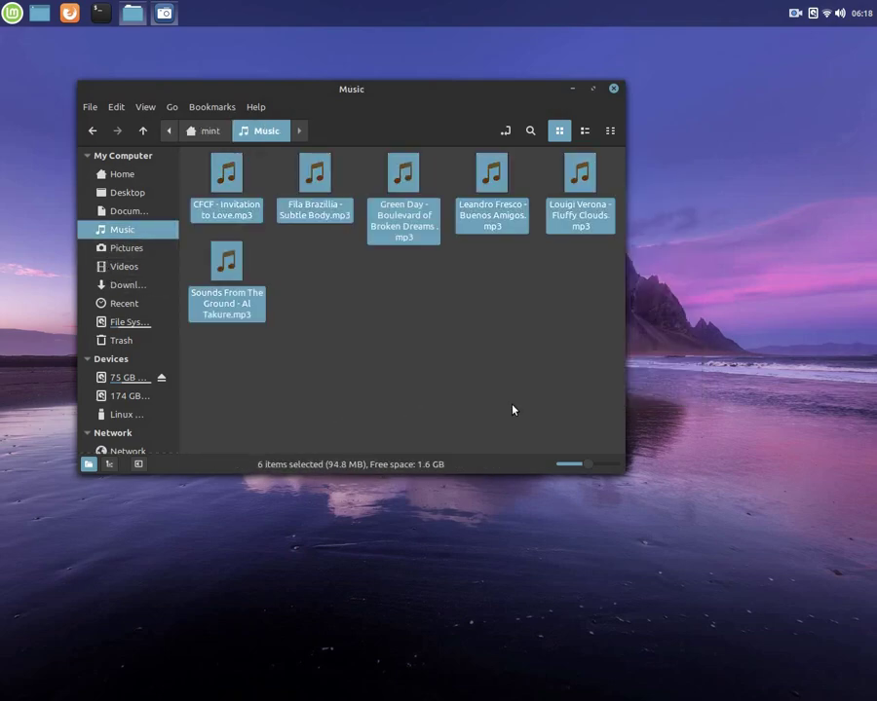
left_click(513, 411)
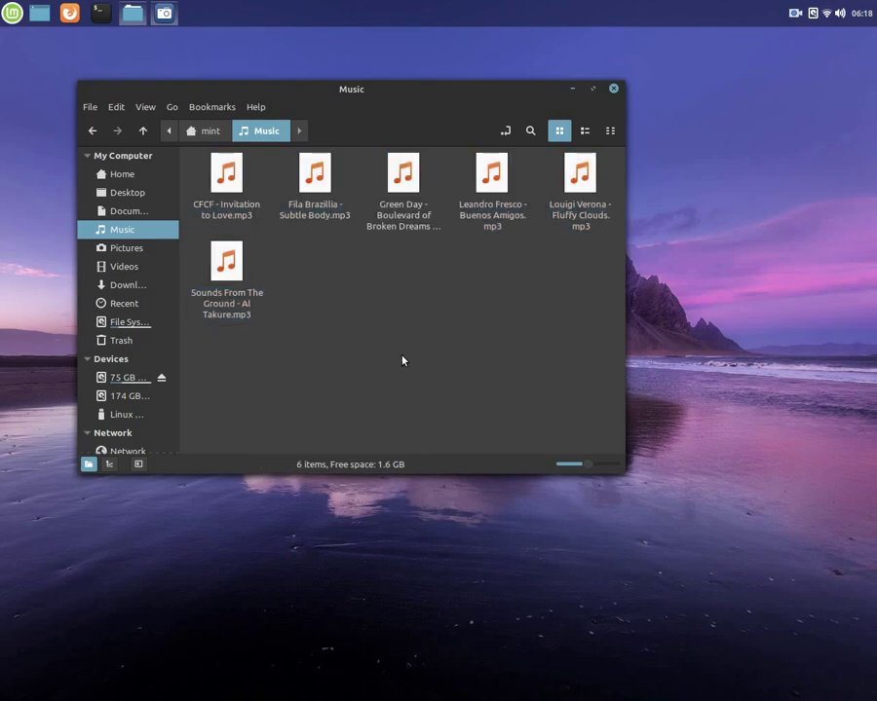
Step: Play CFCF - Invitation to Love.mp3 from the Music folder and reposition the player window in front of the file manager
left_click(207, 133)
left_click(261, 132)
double_click(231, 181)
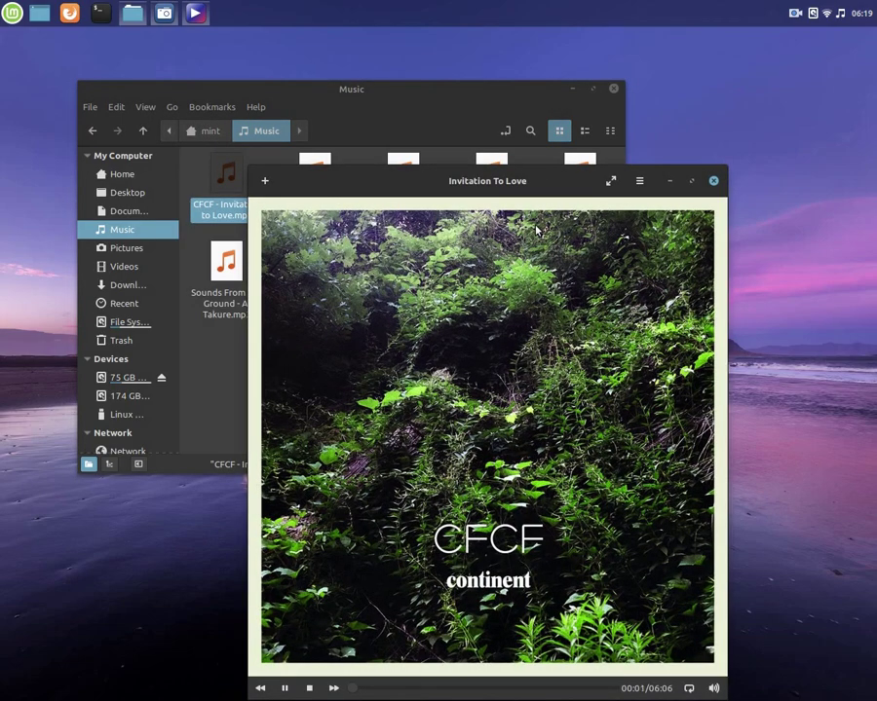
left_click_drag(543, 186, 583, 130)
left_click(217, 398)
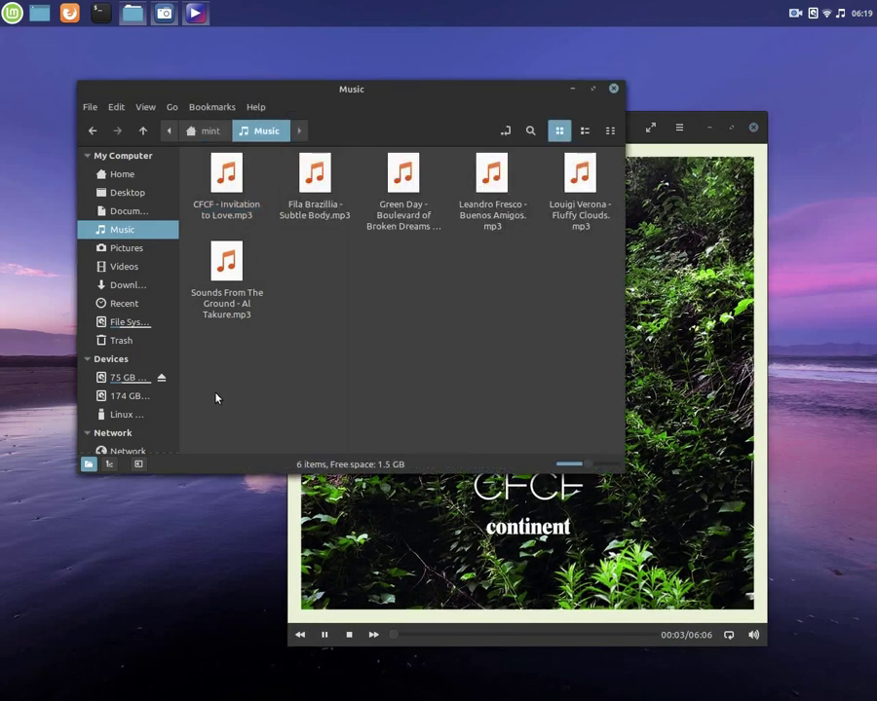
left_click(741, 197)
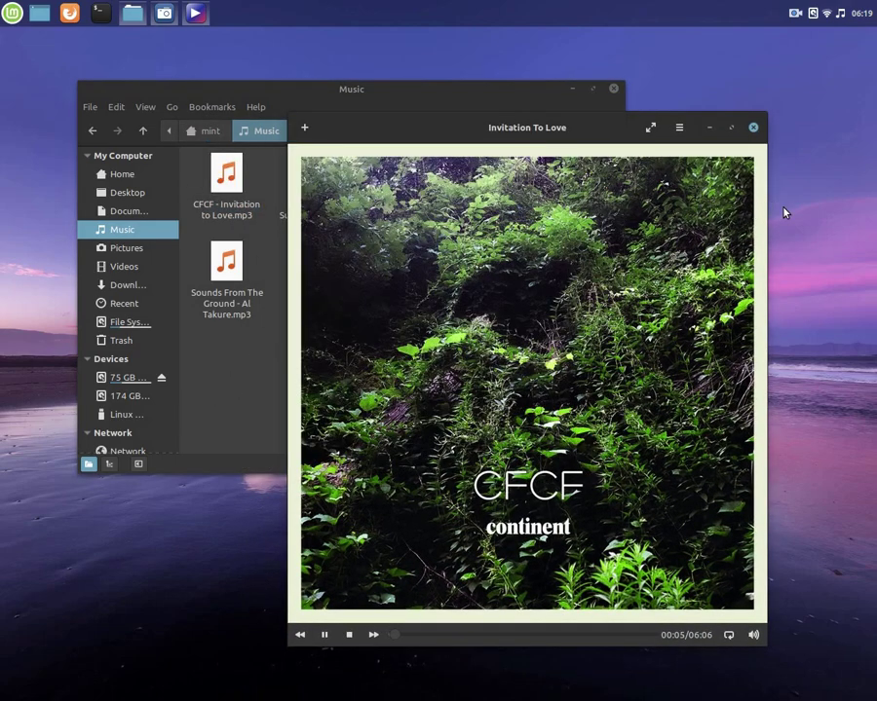